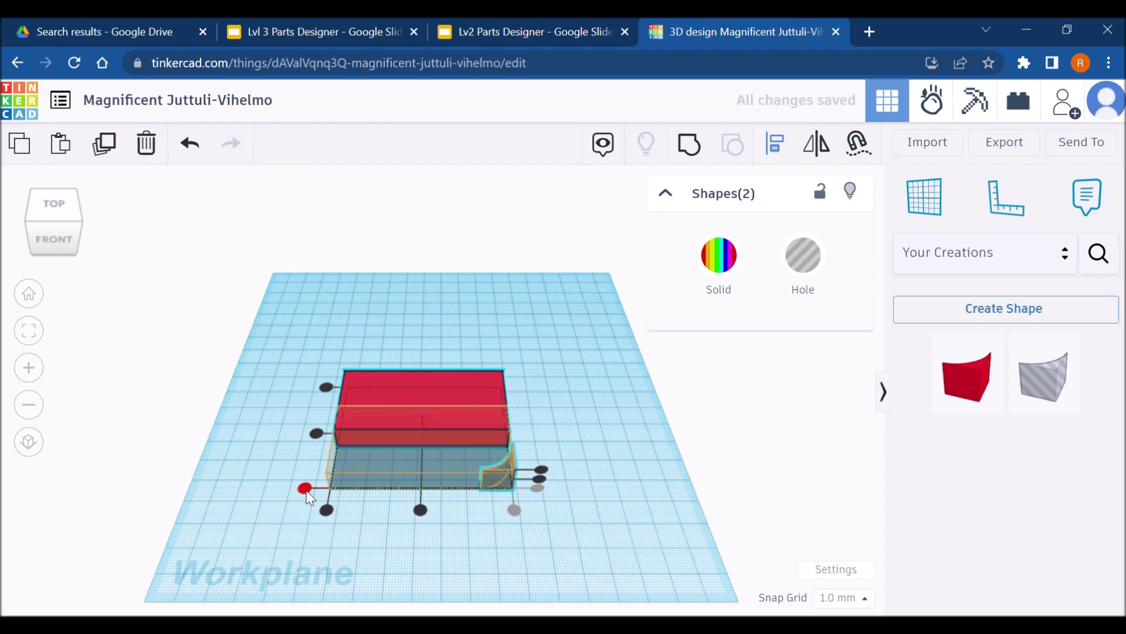
# Group the fillet holes with the red plate to cut rounds into both of its front corners
pyautogui.click(526, 572)
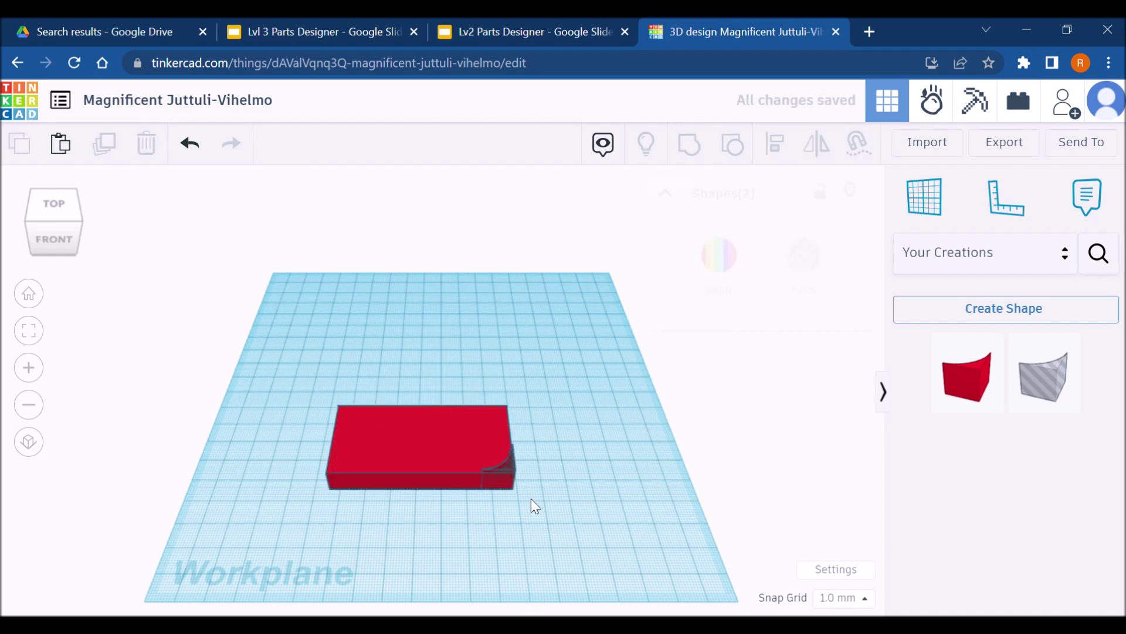
pyautogui.click(510, 465)
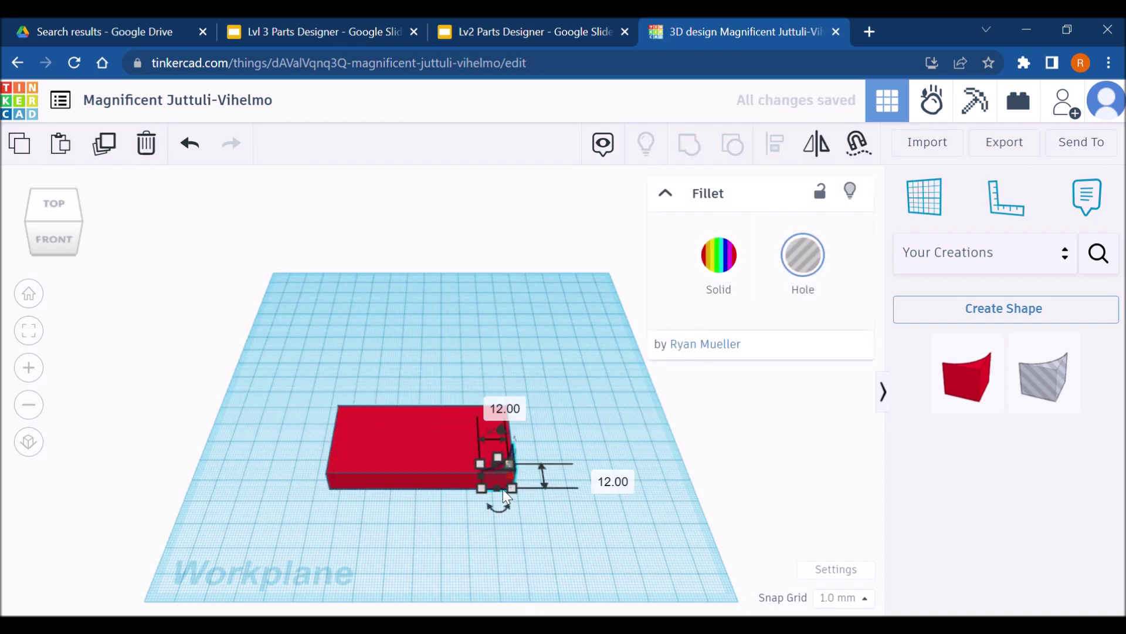
pyautogui.keyDown('shift'); pyautogui.click(383, 442); pyautogui.keyUp('shift')
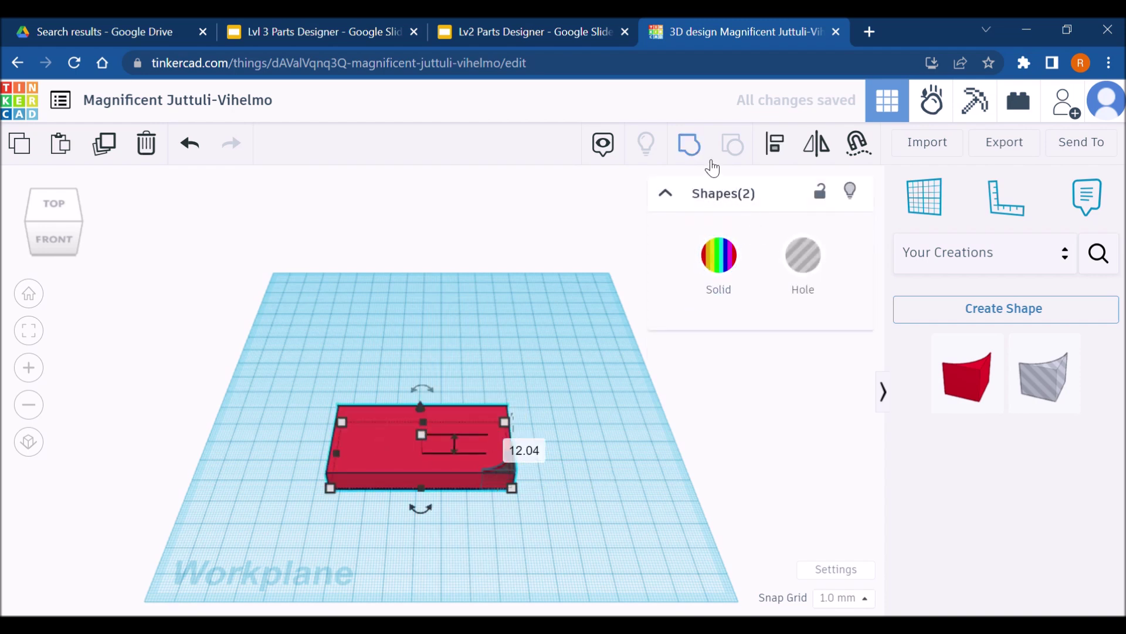
pyautogui.click(692, 146)
pyautogui.moveTo(435, 394); pyautogui.dragTo(430, 449)
pyautogui.moveTo(530, 508); pyautogui.dragTo(400, 354)
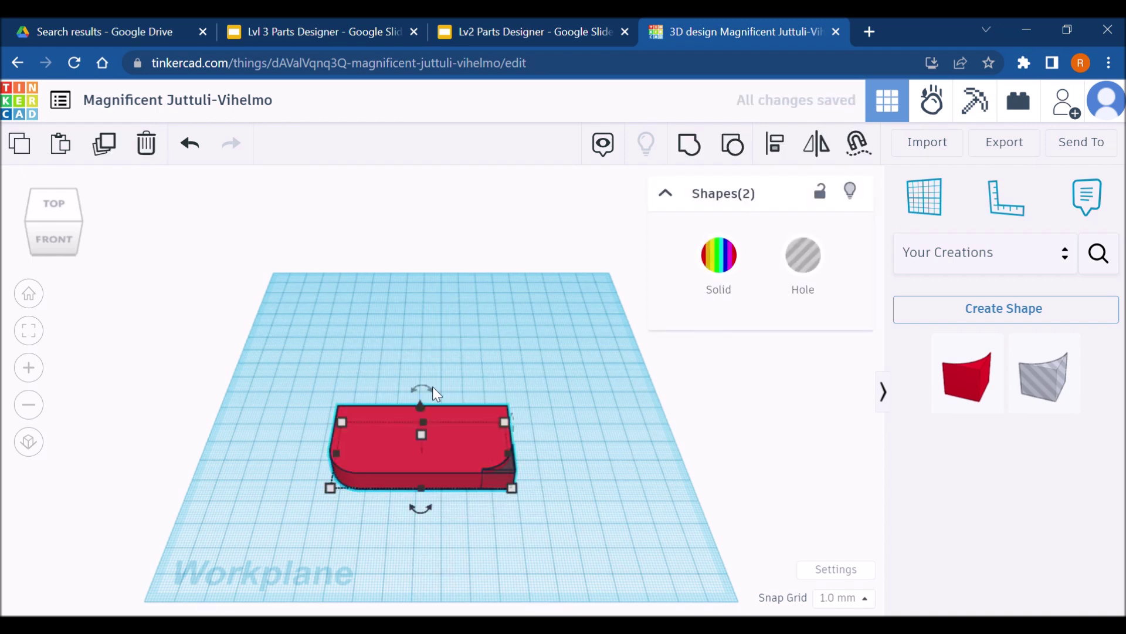
pyautogui.hotkey('ctrl', 'g')
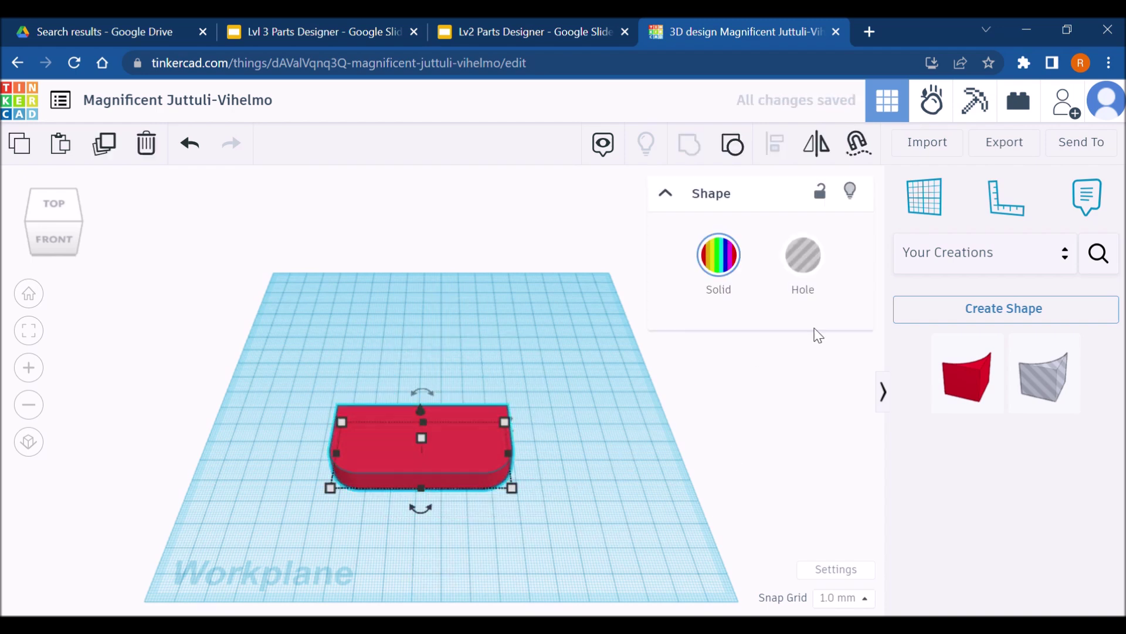
# Place a cylinder hole with 64 sides at the plate's front edge and size it to 12 by 12 mm
pyautogui.click(528, 32)
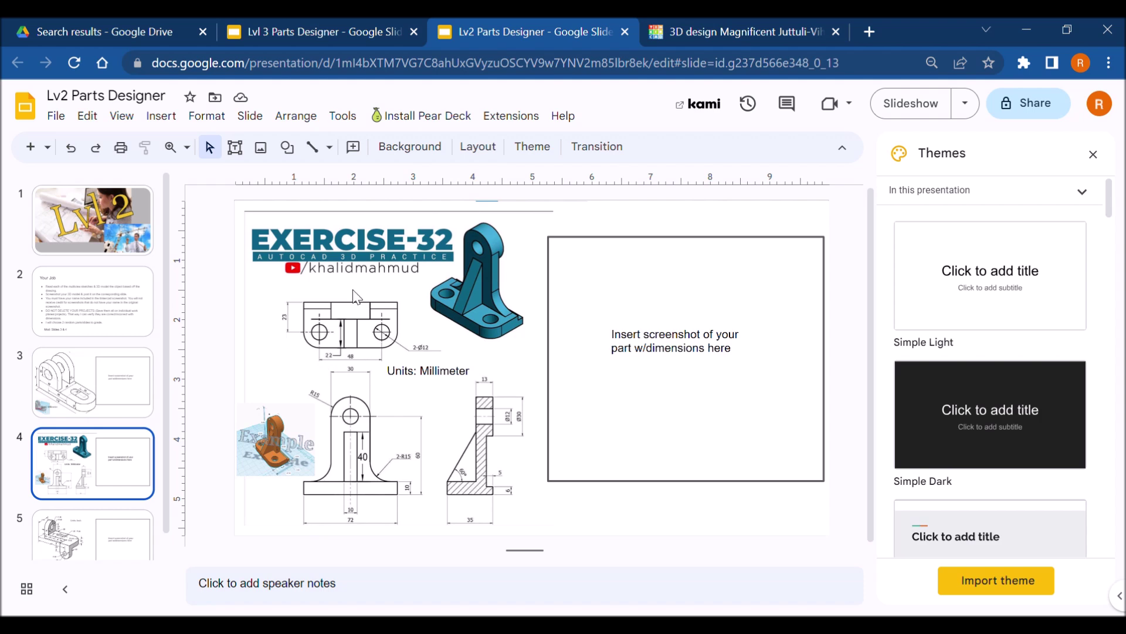
pyautogui.click(785, 24)
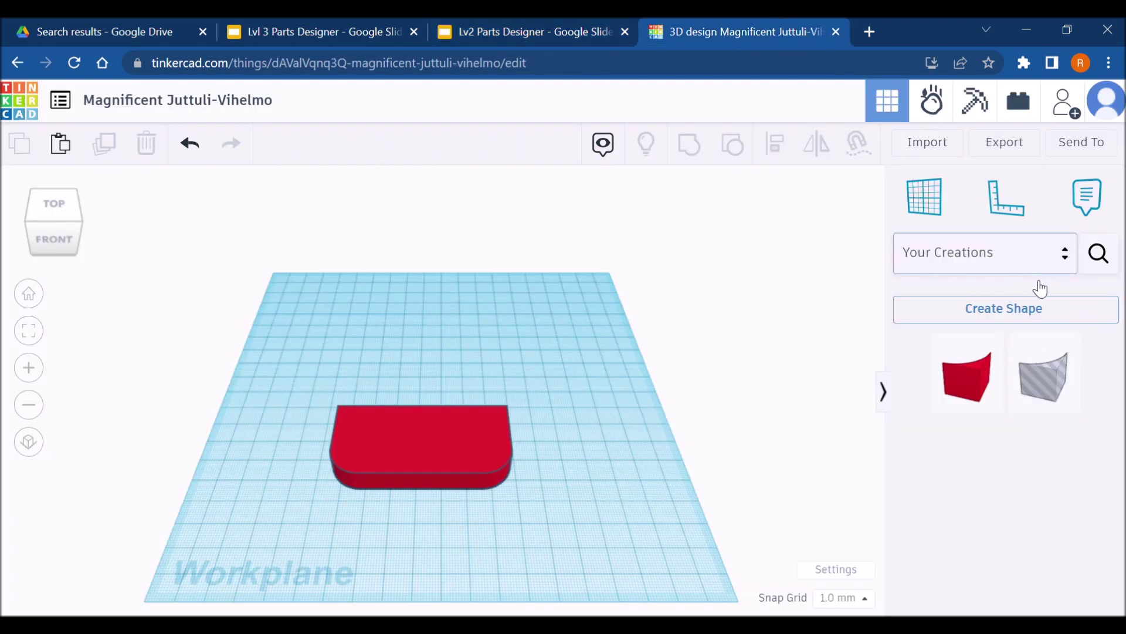
pyautogui.click(973, 252)
pyautogui.click(1063, 329)
pyautogui.moveTo(1006, 323); pyautogui.dragTo(379, 503)
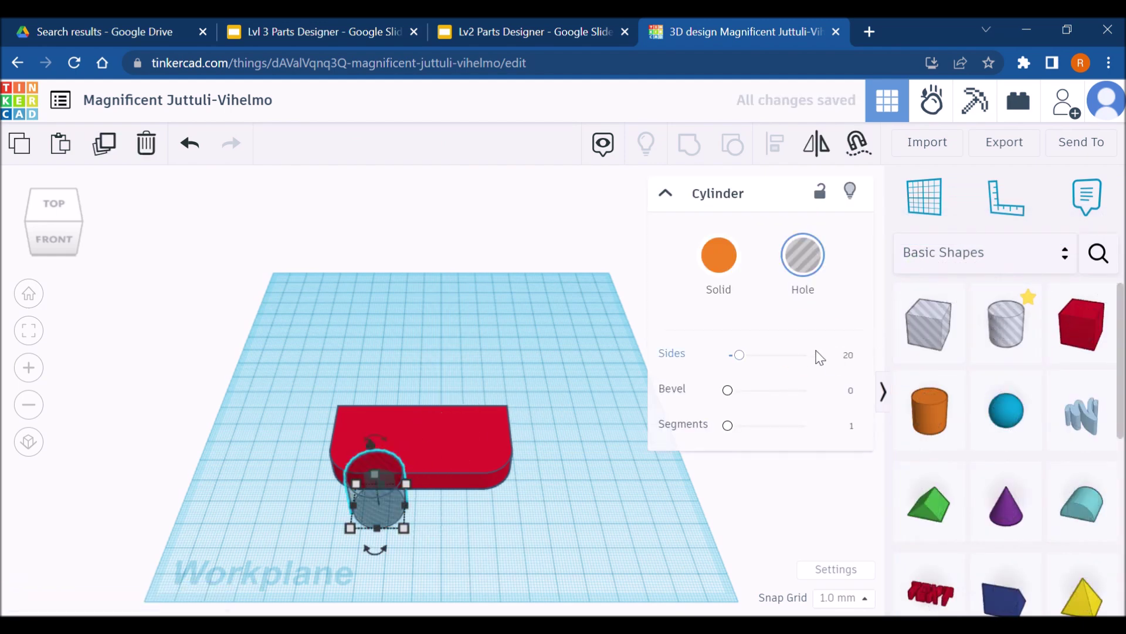
pyautogui.click(857, 361)
pyautogui.write('64')
pyautogui.press('Return')
pyautogui.moveTo(404, 528); pyautogui.dragTo(385, 510)
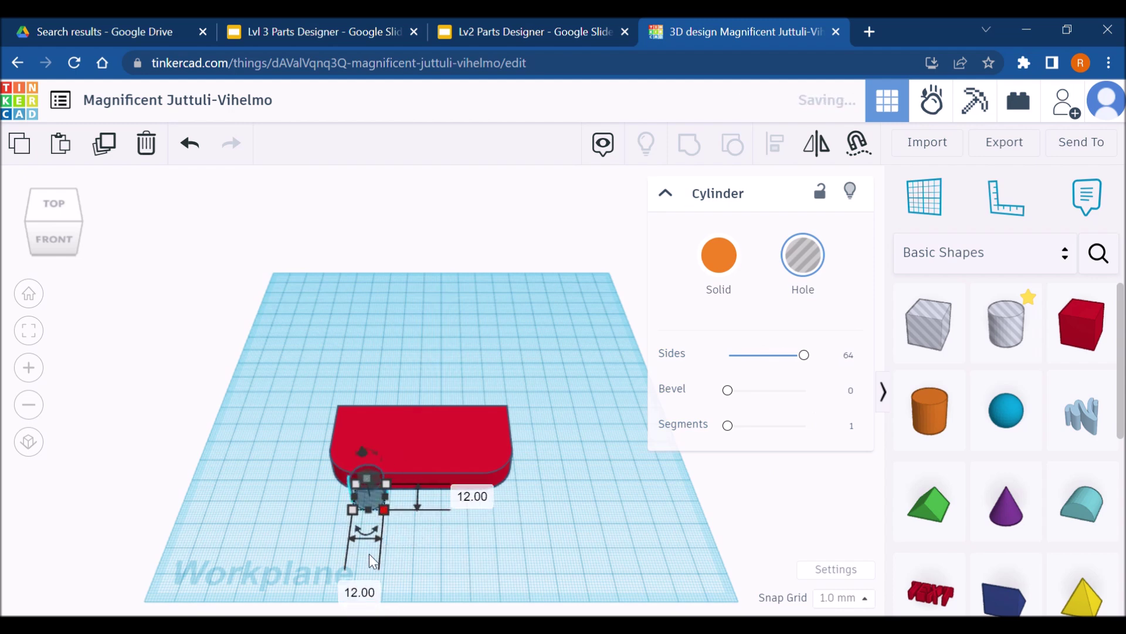
# Move the red plate back on the workplane and duplicate the cylinder hole, shifting the copy to the right of the original
pyautogui.moveTo(463, 402); pyautogui.dragTo(477, 341)
pyautogui.click(399, 523)
pyautogui.click(368, 493)
pyautogui.hotkey('ctrl', 'c')
pyautogui.hotkey('ctrl', 'v')
pyautogui.press('Right')
pyautogui.press('Right')
pyautogui.press('Right')
pyautogui.press('Right')
pyautogui.press('Right')
pyautogui.press('Right')
pyautogui.press('Right')
pyautogui.press('Right')
pyautogui.press('Right')
pyautogui.press('Right')
pyautogui.press('Right')
pyautogui.press('Right')
pyautogui.press('Right')
pyautogui.press('Right')
pyautogui.press('Right')
pyautogui.press('Right')
pyautogui.press('Right')
pyautogui.press('Right')
pyautogui.press('Right')
pyautogui.press('Right')
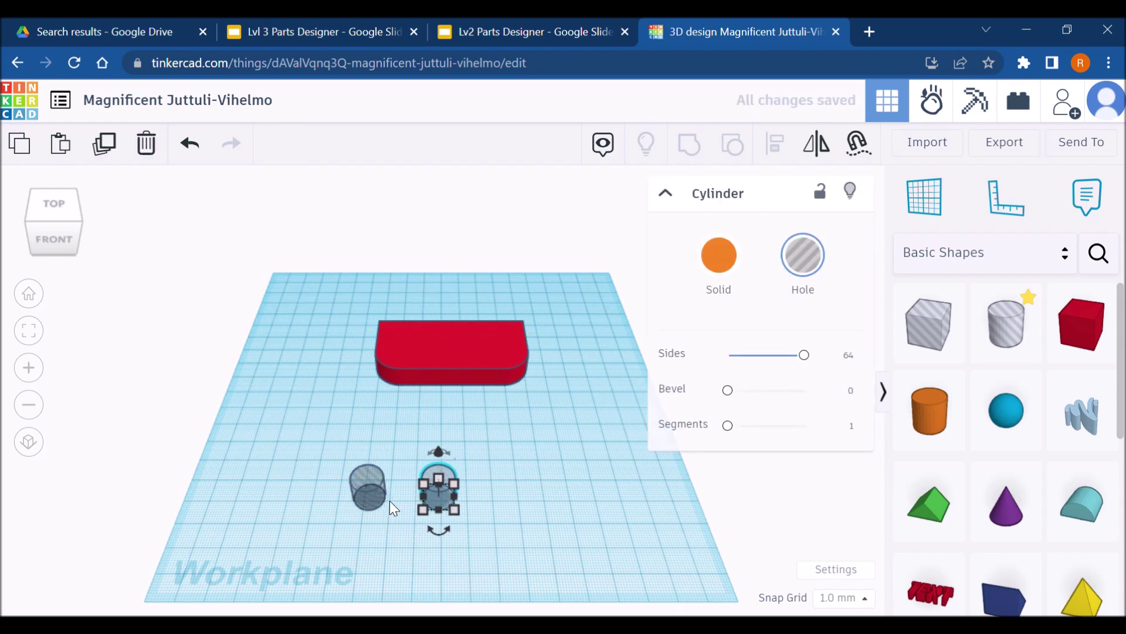
# Place a ruler on the workplane just in front of the original cylinder hole
pyautogui.click(1006, 199)
pyautogui.click(327, 518)
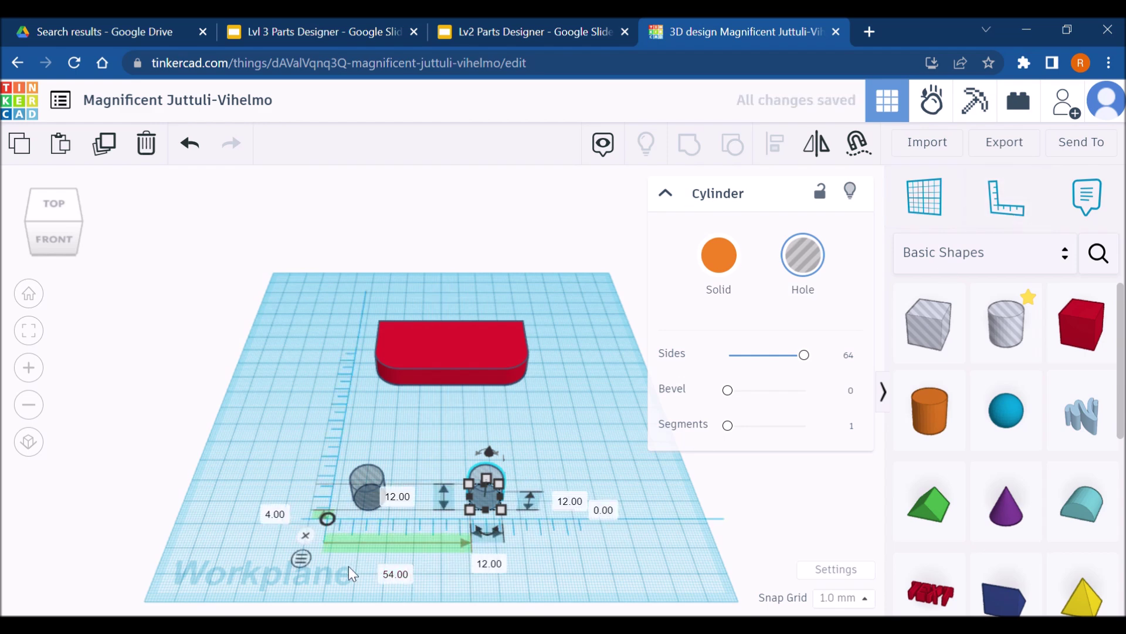
pyautogui.moveTo(352, 568); pyautogui.dragTo(424, 545, button='middle')
pyautogui.click(423, 536)
pyautogui.click(425, 447)
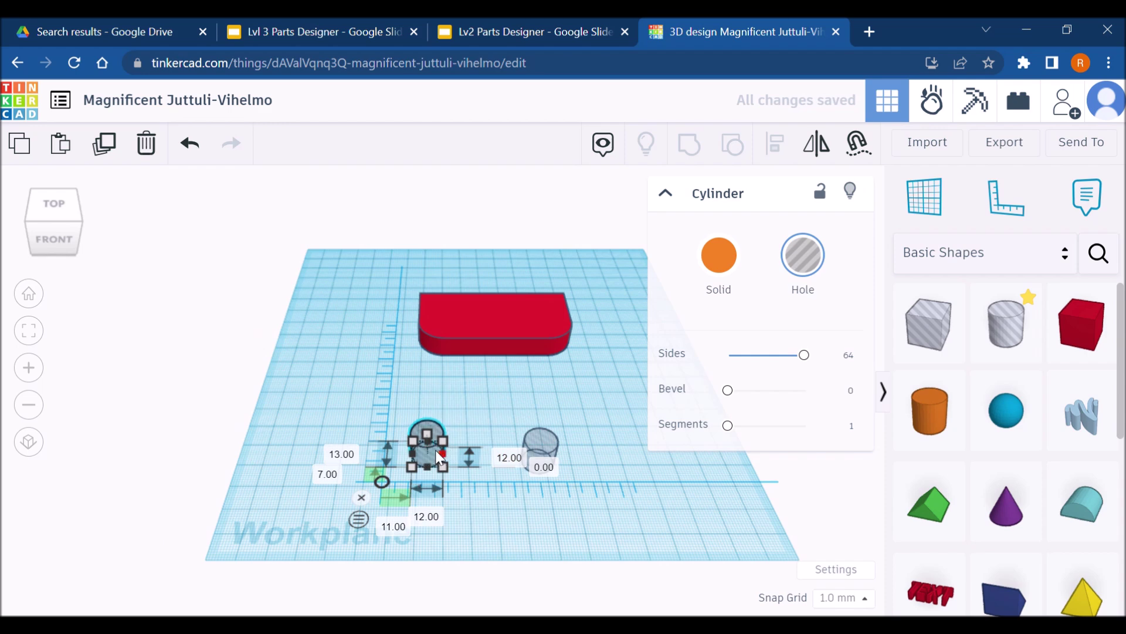
pyautogui.hotkey('ctrl', 'z')
pyautogui.click(489, 413)
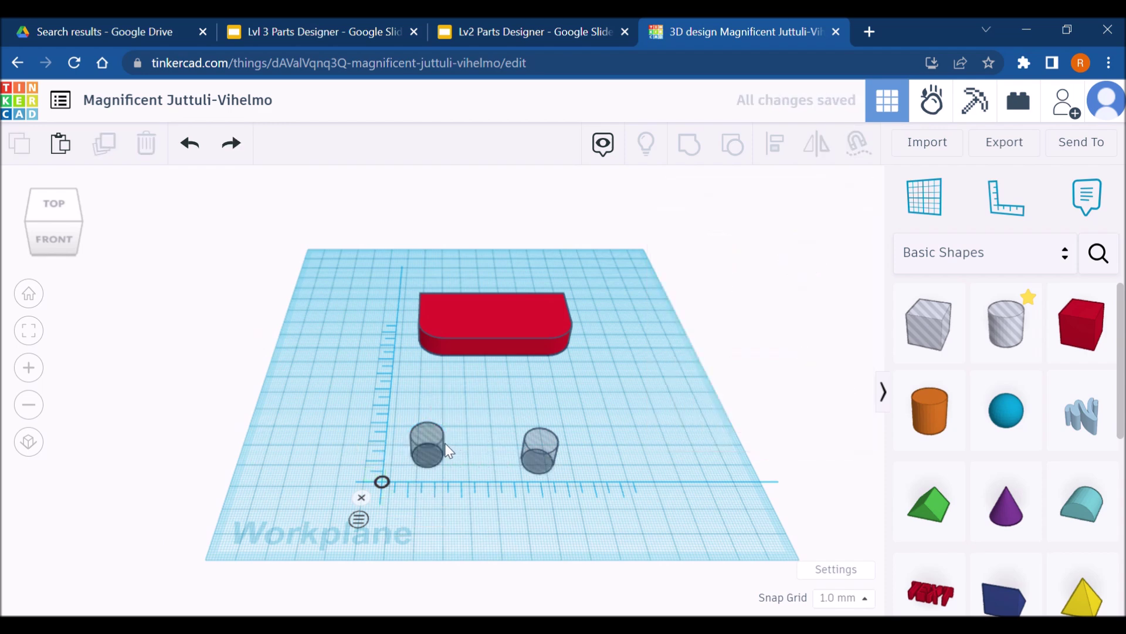
# Switch the ruler to midpoint measurement and set both of the original cylinder hole's horizontal offsets to 0, centring it on the ruler origin
pyautogui.moveTo(430, 461)
pyautogui.mouseDown()
pyautogui.moveTo(403, 441)
pyautogui.moveTo(416, 460)
pyautogui.moveTo(404, 446)
pyautogui.moveTo(375, 490)
pyautogui.moveTo(438, 445)
pyautogui.mouseUp()
pyautogui.scroll(5, 384, 546)
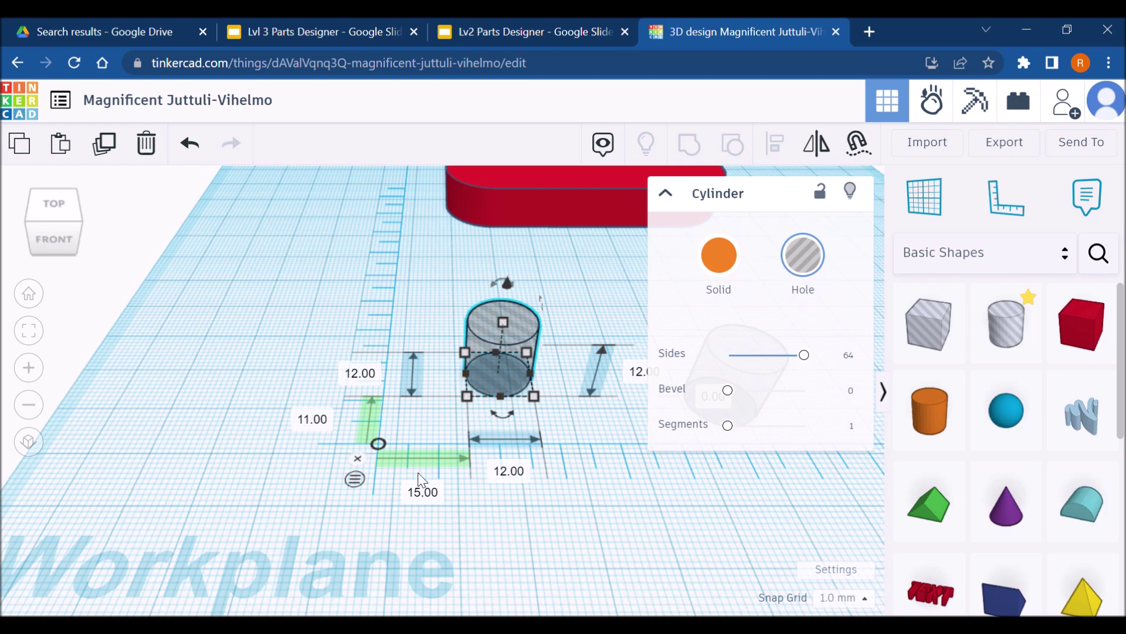
pyautogui.click(356, 480)
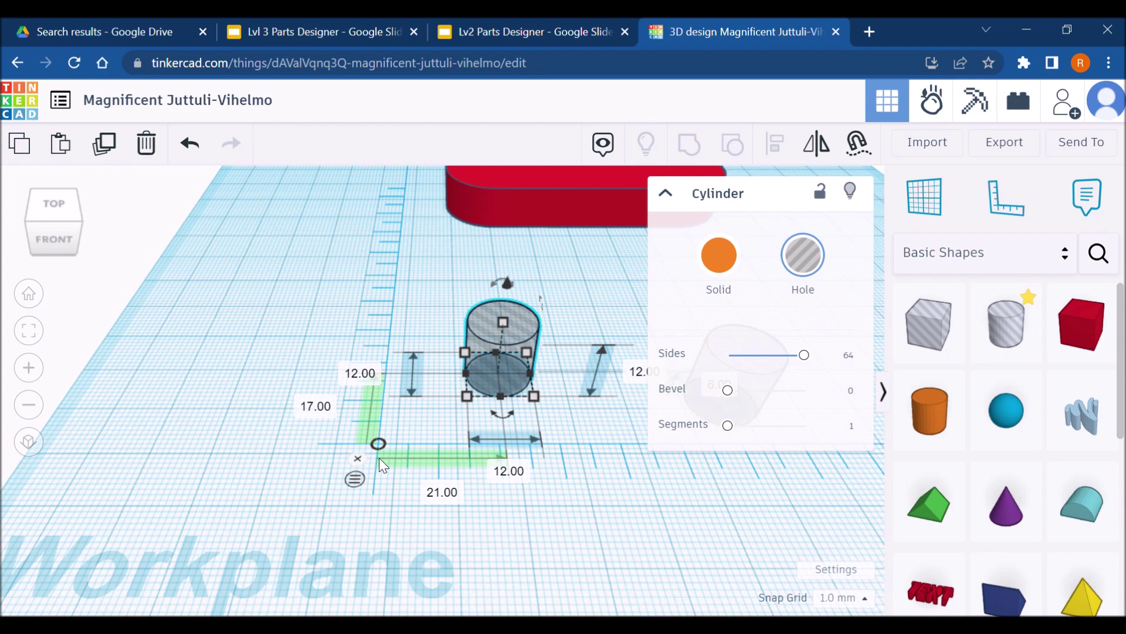
pyautogui.click(462, 501)
pyautogui.write('0')
pyautogui.press('Return')
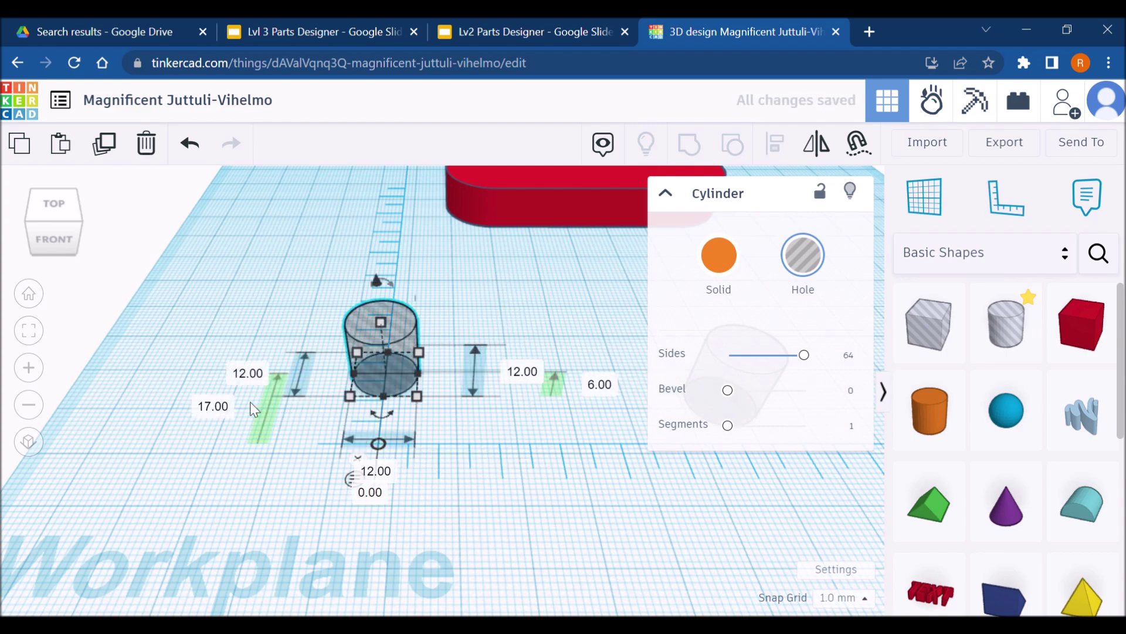
pyautogui.write('0')
pyautogui.press('Return')
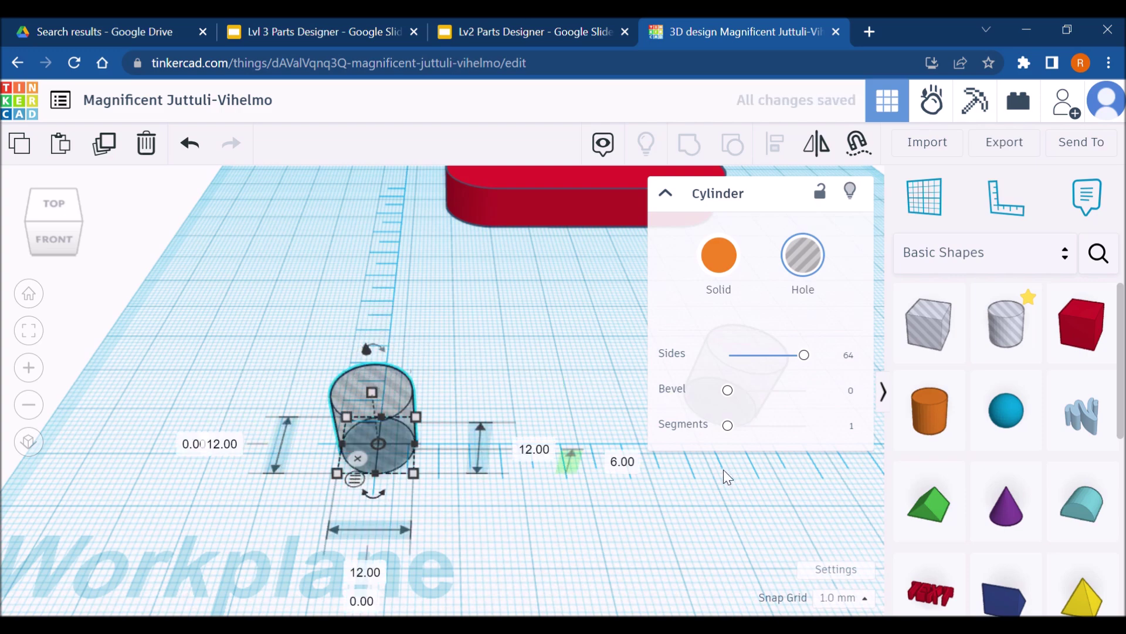
# Move the second cylinder hole in line with the first along the ruler, about 59 mm from the origin
pyautogui.scroll(-3, 682, 510)
pyautogui.scroll(3, 681, 515)
pyautogui.moveTo(577, 502); pyautogui.dragTo(440, 420, button='middle')
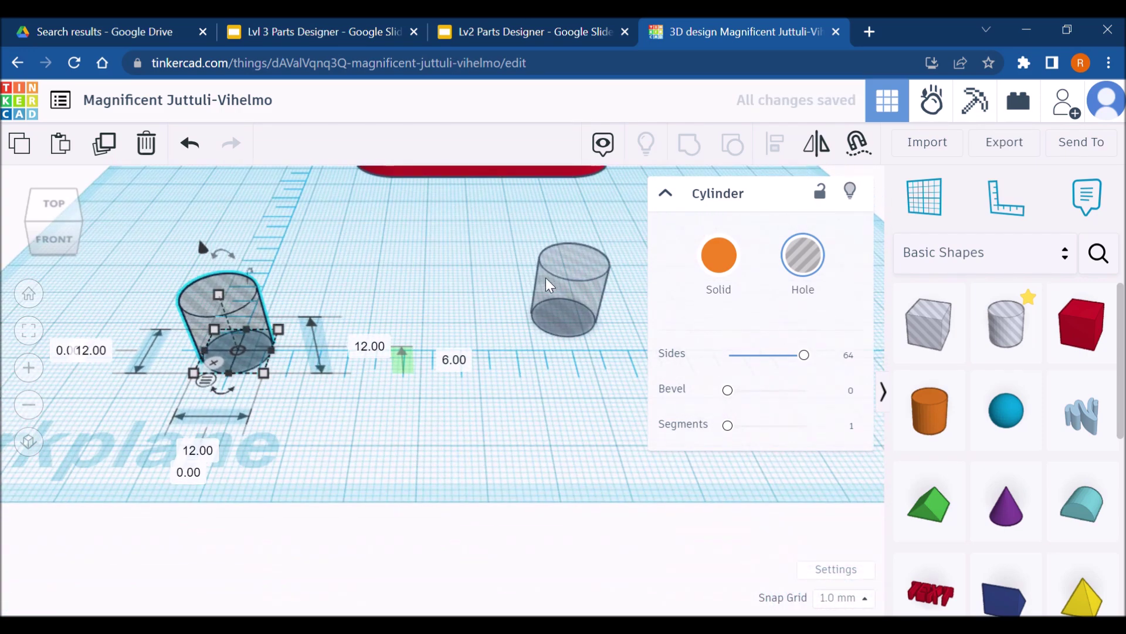
pyautogui.moveTo(541, 323); pyautogui.dragTo(546, 354)
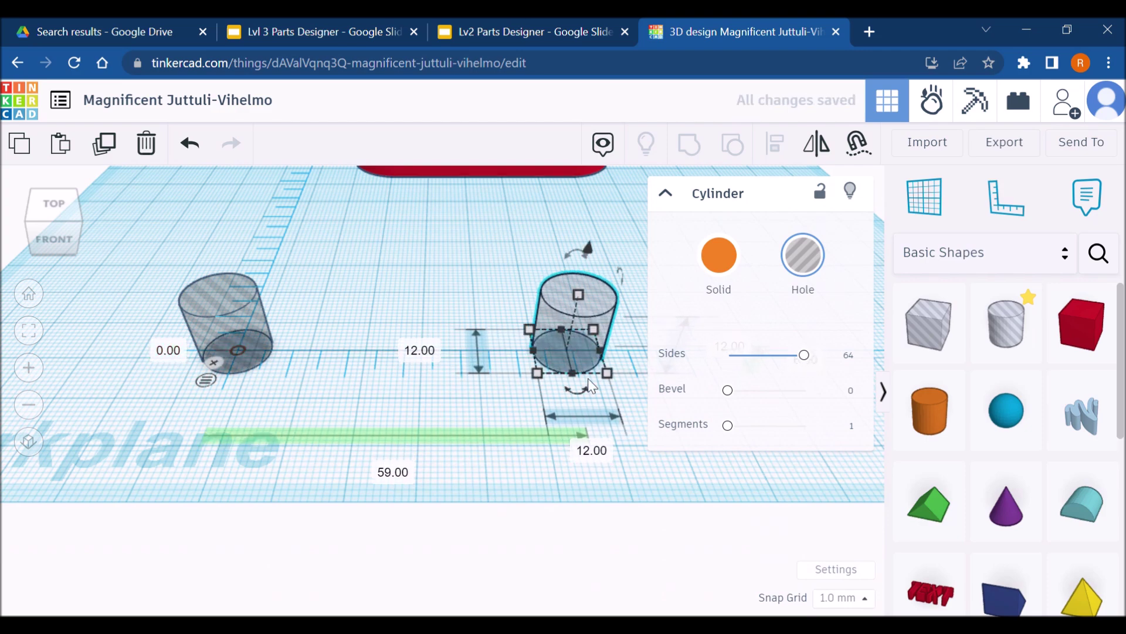
pyautogui.scroll(4, 572, 355)
pyautogui.scroll(-6, 557, 361)
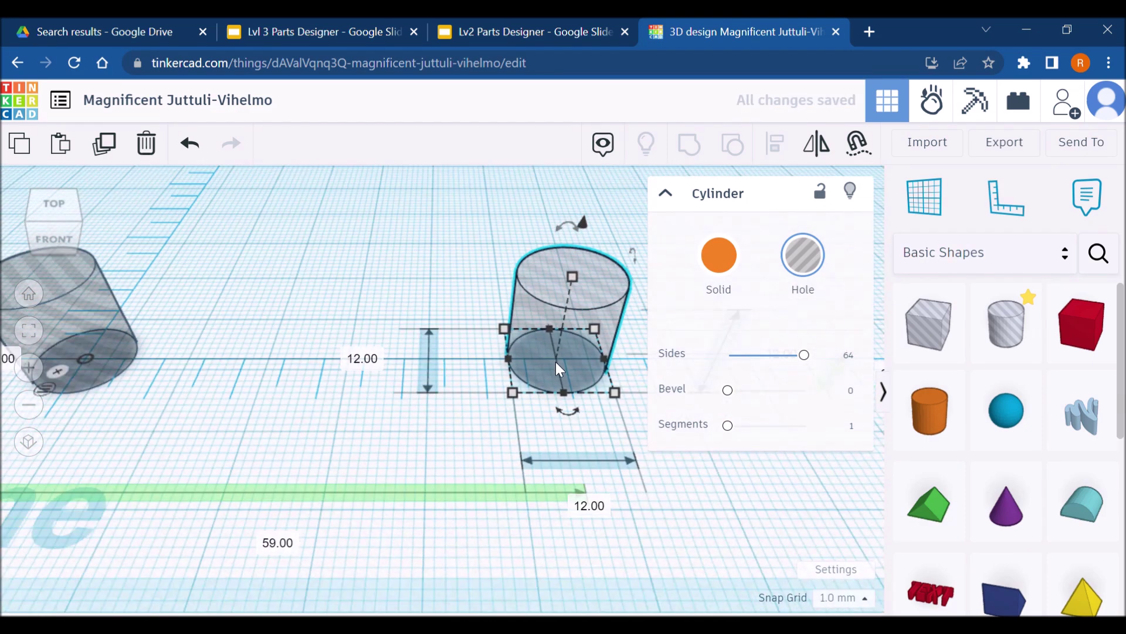
pyautogui.moveTo(480, 476); pyautogui.dragTo(482, 473, button='right')
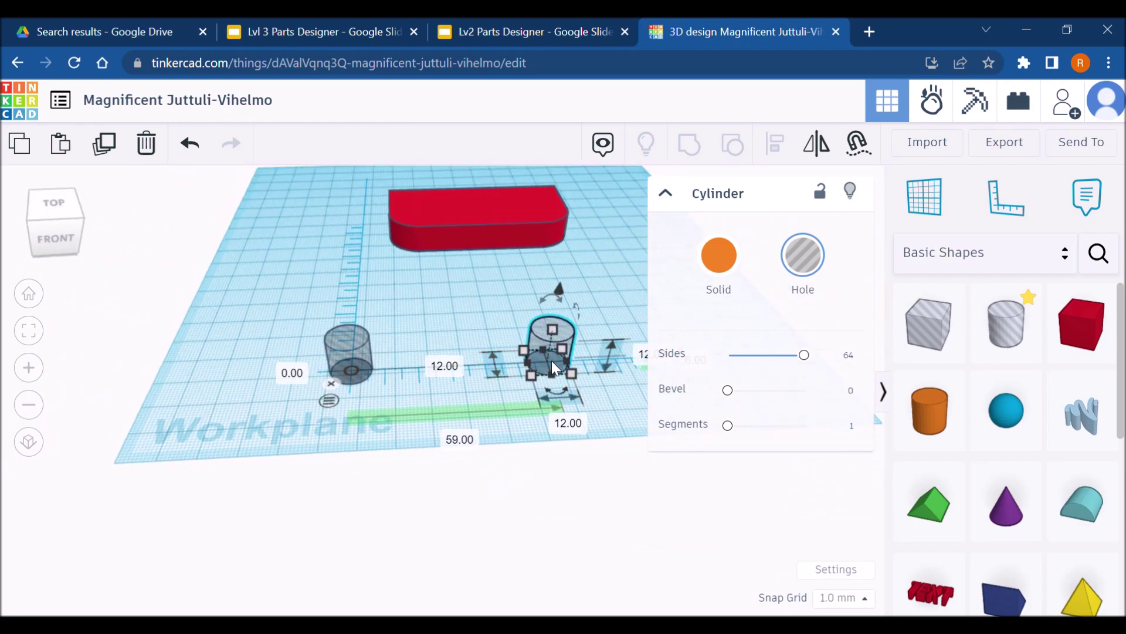
# Check the hole spacing in the Exercise-32 drawing and set the second cylinder hole's midpoint offset to 48 mm
pyautogui.click(539, 32)
pyautogui.click(762, 21)
pyautogui.click(469, 441)
pyautogui.write('48')
pyautogui.press('Return')
# Group the two cylinder holes and move them in front of the plate, about 42 mm and 33 mm from the ruler origin
pyautogui.click(535, 24)
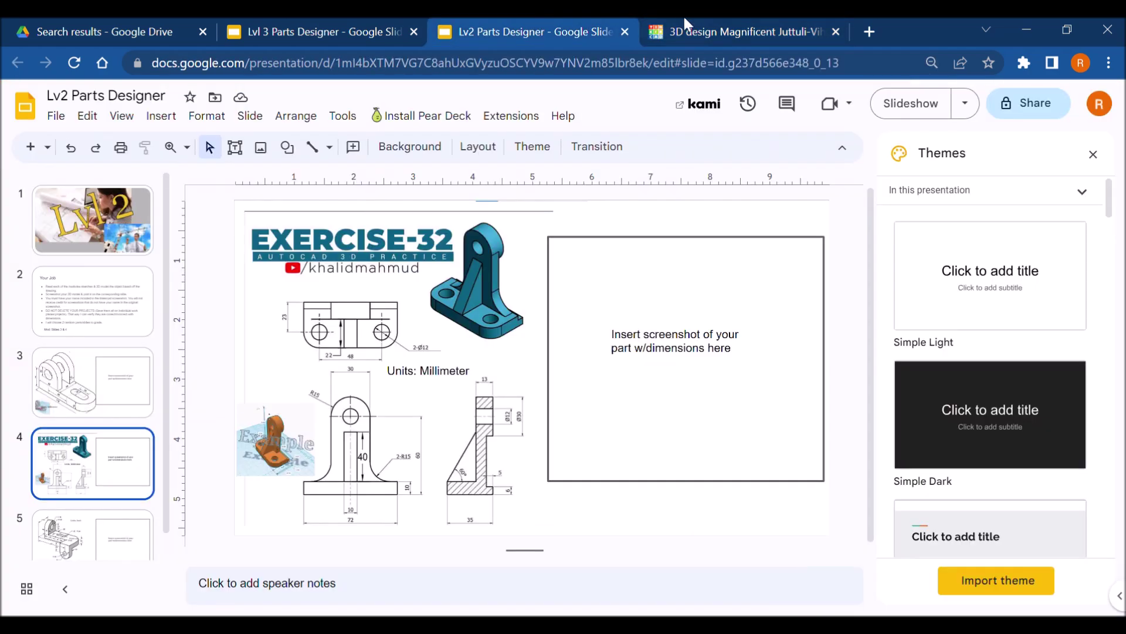
pyautogui.click(751, 19)
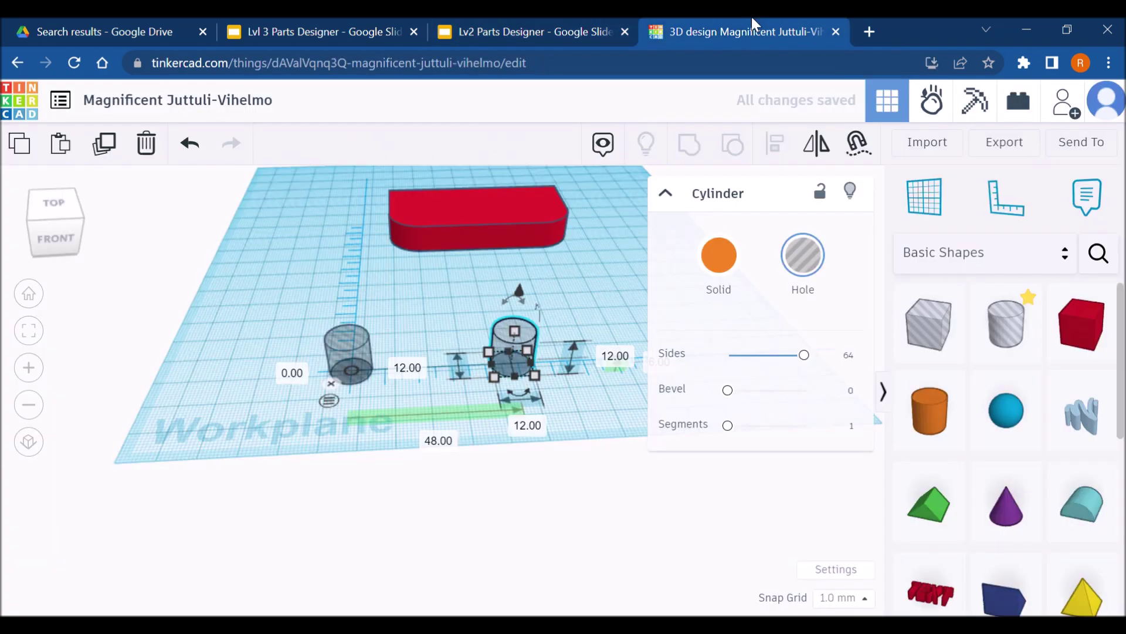
pyautogui.keyDown('shift'); pyautogui.click(344, 353); pyautogui.keyUp('shift')
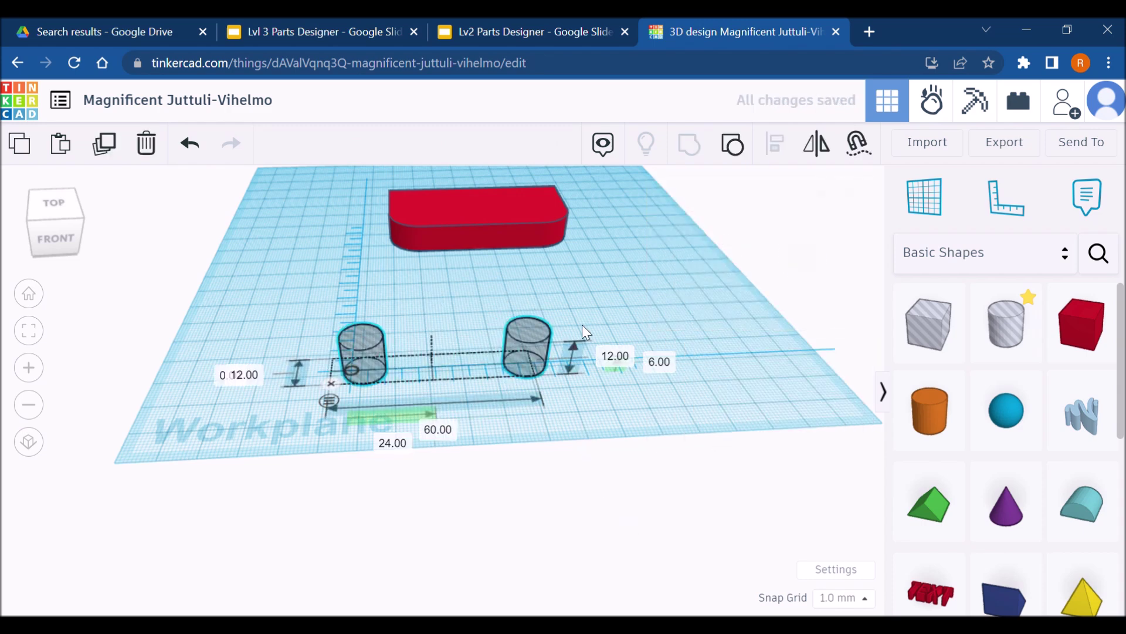
pyautogui.moveTo(530, 340); pyautogui.dragTo(548, 278)
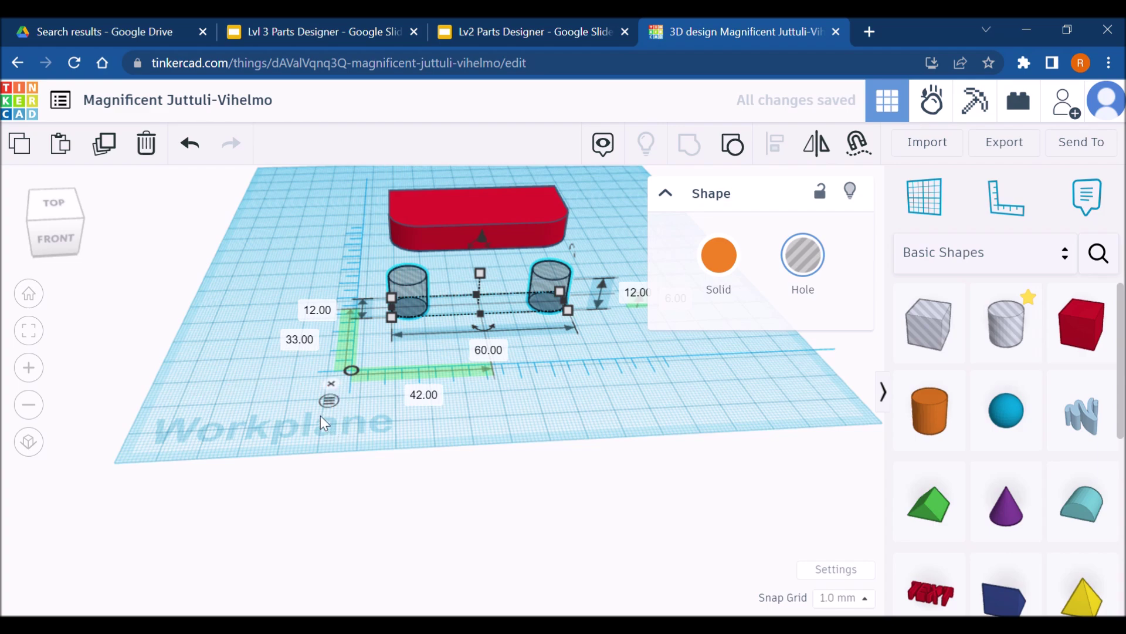
# Remove the ruler and bring the plate and the grouped holes together so the holes overlap the plate's rounded edge
pyautogui.click(331, 383)
pyautogui.moveTo(326, 365); pyautogui.dragTo(516, 329, button='right')
pyautogui.moveTo(473, 357); pyautogui.dragTo(449, 435)
# Check the hole position in the drawing and place a new ruler at a square corner on the plate's straight back edge
pyautogui.click(567, 29)
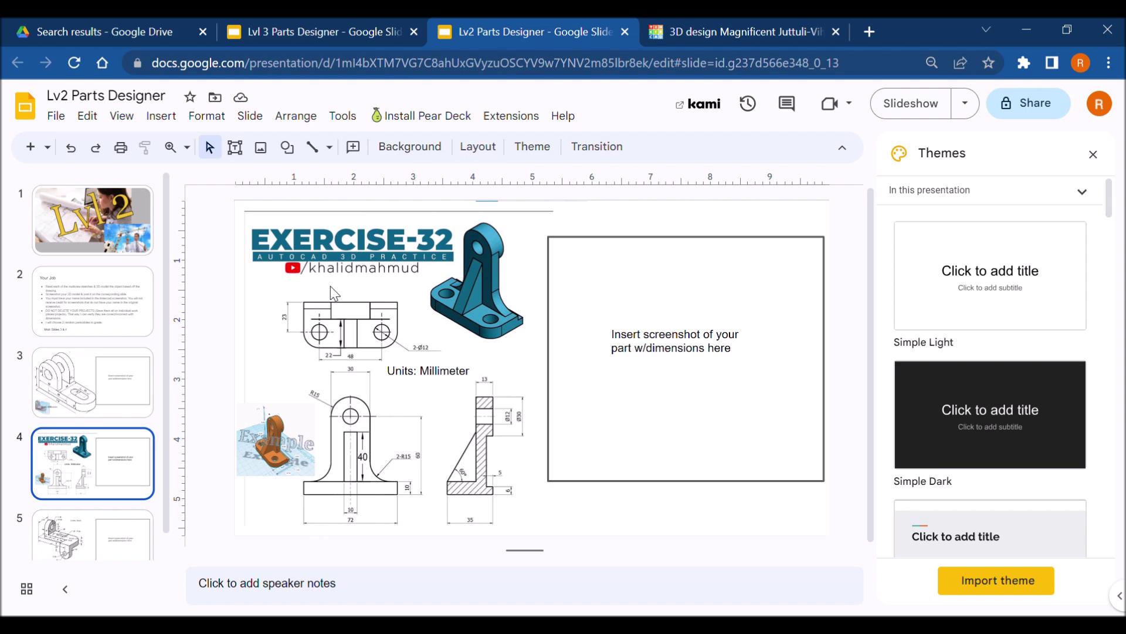
pyautogui.click(642, 35)
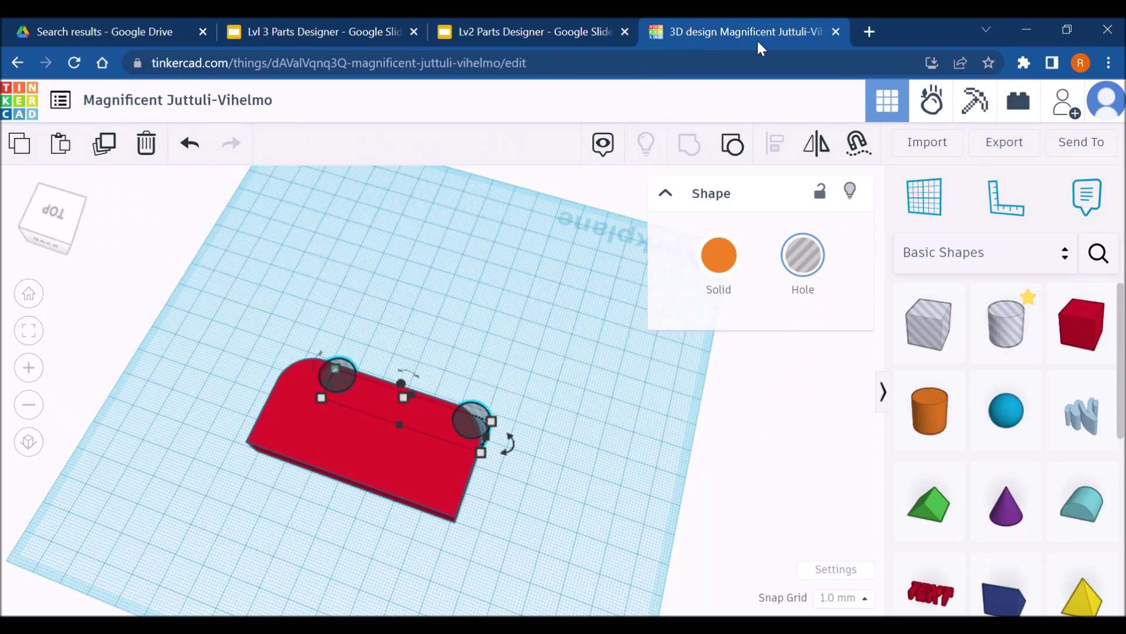
pyautogui.click(1006, 196)
pyautogui.click(456, 535)
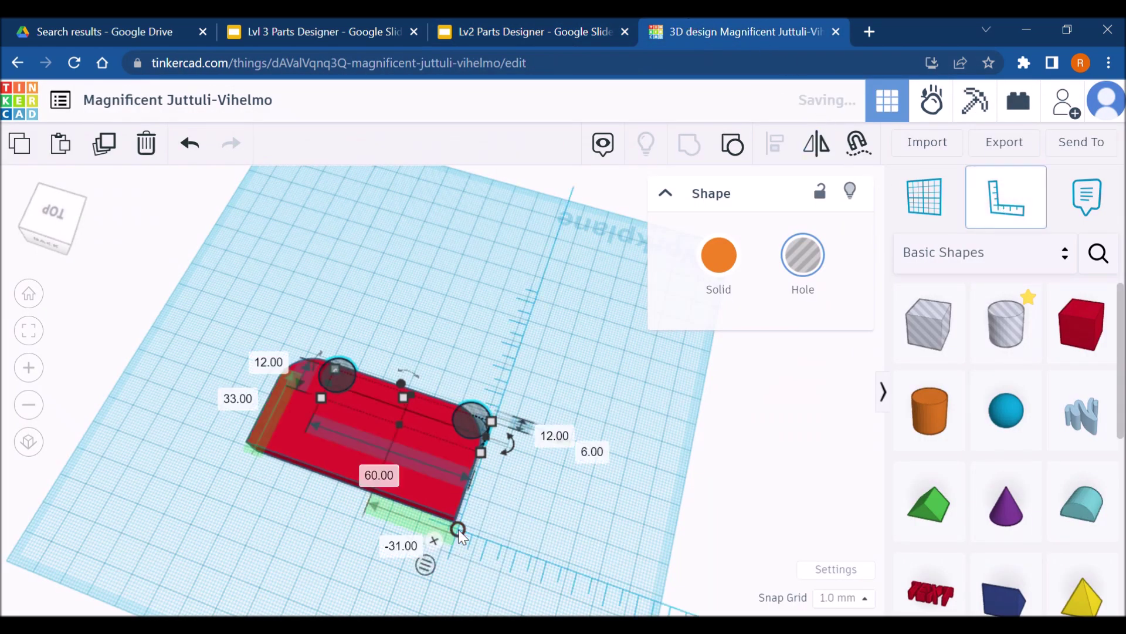
pyautogui.moveTo(457, 535); pyautogui.dragTo(561, 482, button='right')
pyautogui.click(562, 484)
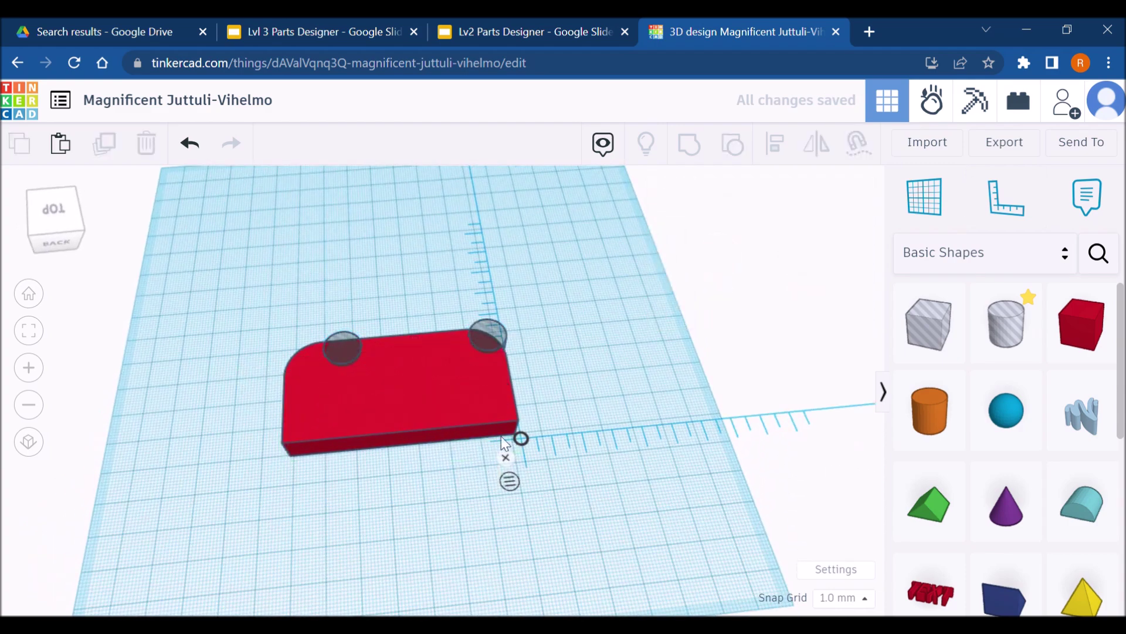
pyautogui.click(518, 435)
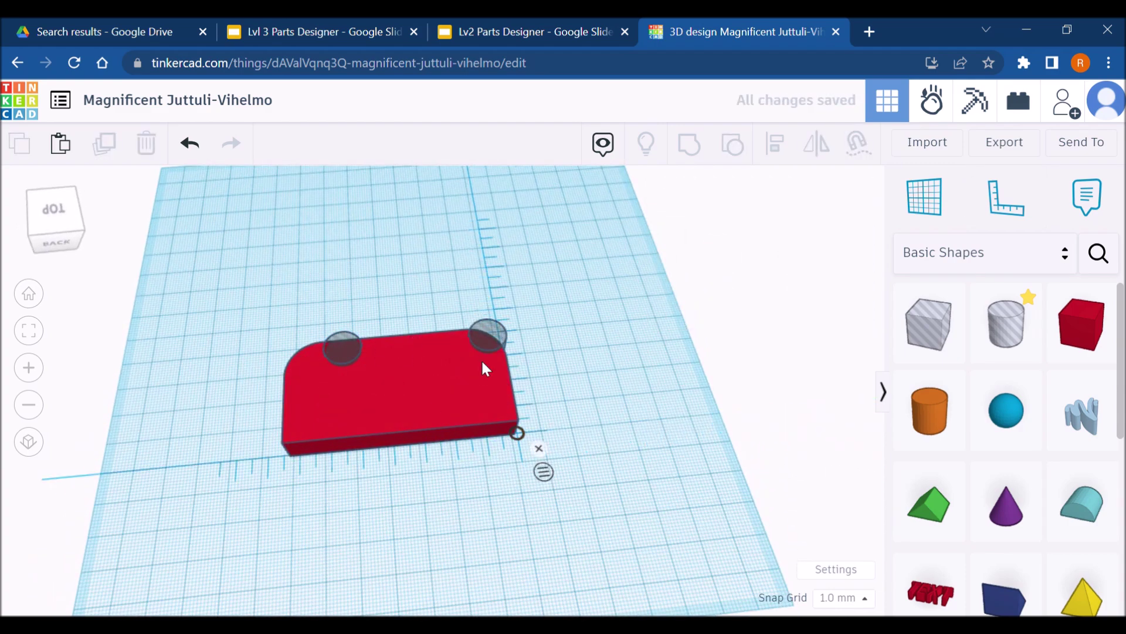
# Switch the ruler from midpoint to endpoint measurement and set both of the plate's horizontal offsets to 0, seating its corner on the origin
pyautogui.click(347, 417)
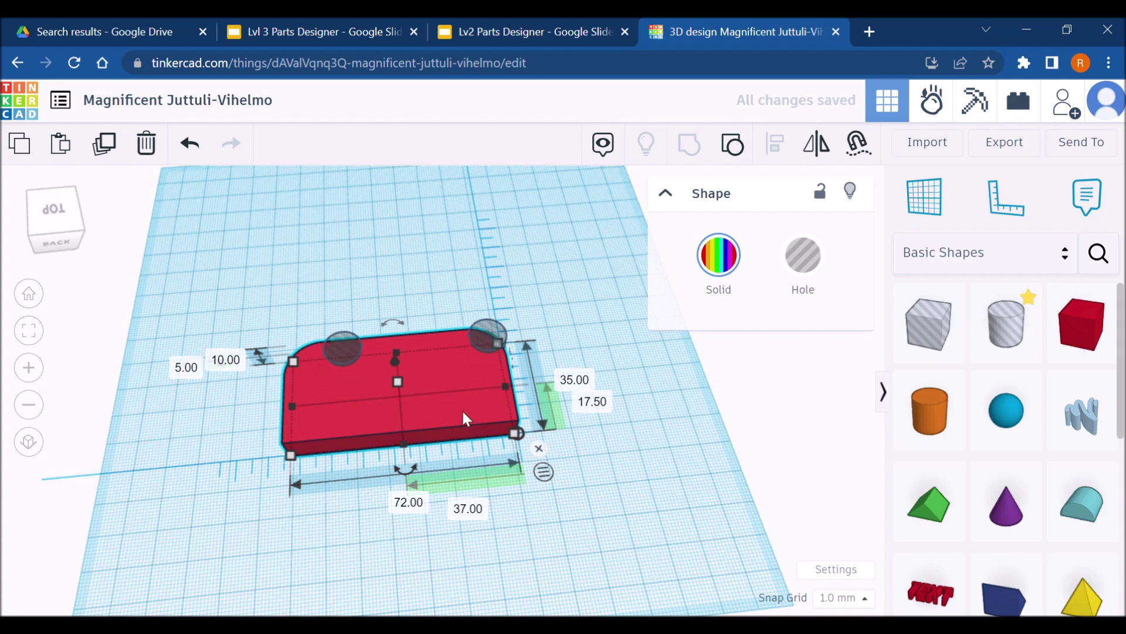
pyautogui.click(544, 476)
pyautogui.moveTo(454, 417); pyautogui.dragTo(421, 388)
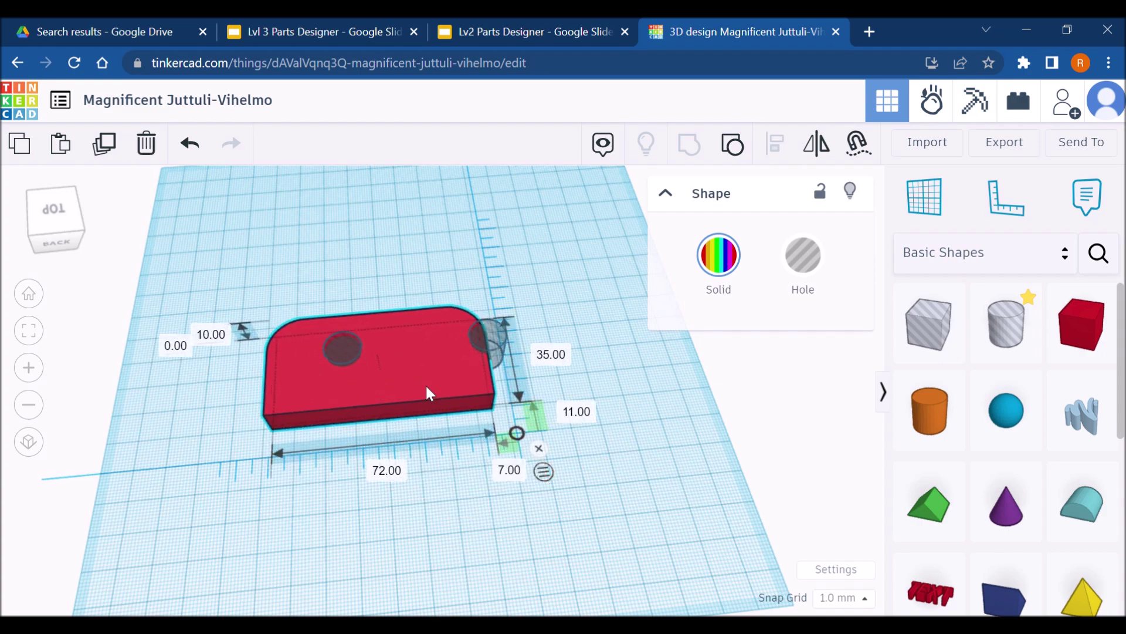
pyautogui.press('Return')
pyautogui.click(534, 509)
pyautogui.write('0')
pyautogui.press('Return')
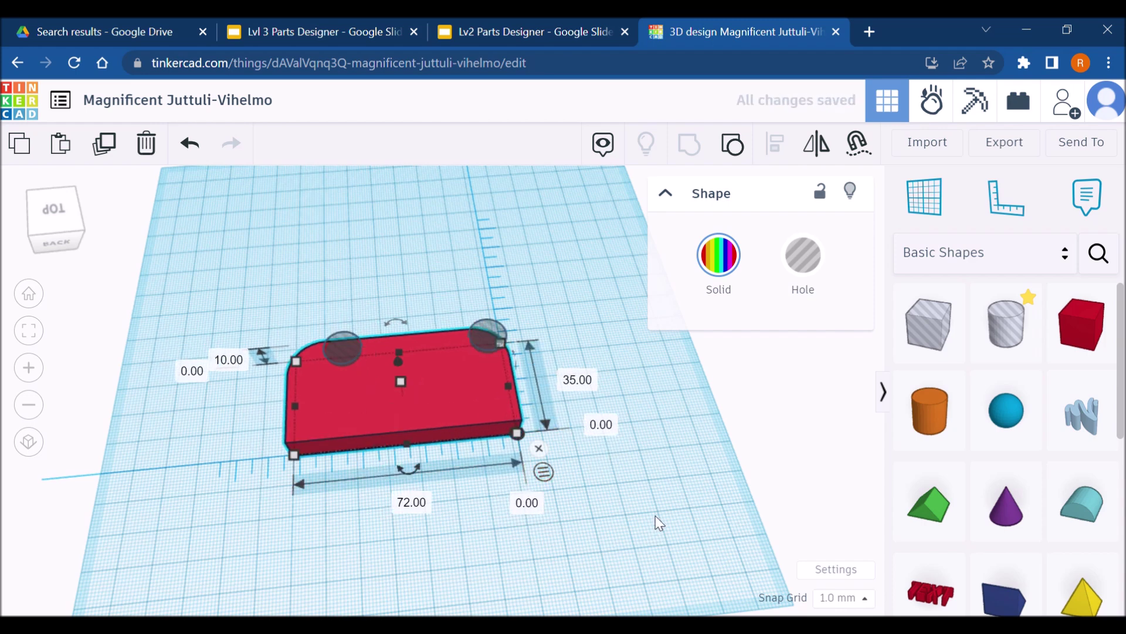
# Move the grouped holes inward onto the plate, about 5 mm and 14 mm from the ruler origin, and recheck the drawing's hole dimensions
pyautogui.click(564, 354)
pyautogui.moveTo(503, 341); pyautogui.dragTo(494, 368)
pyautogui.click(526, 27)
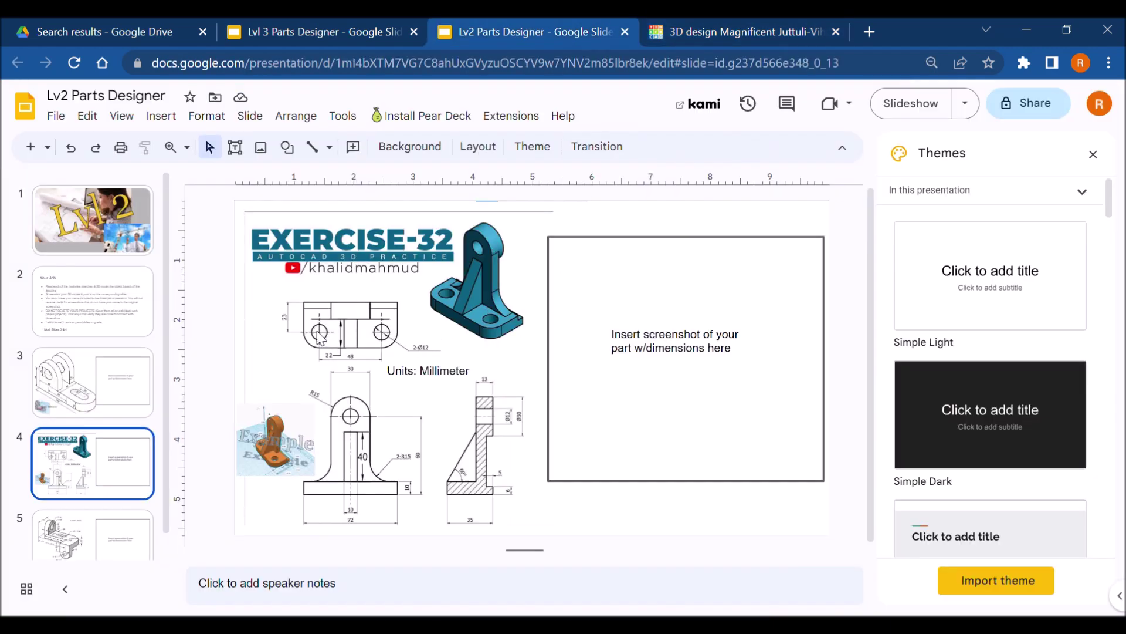
pyautogui.click(675, 30)
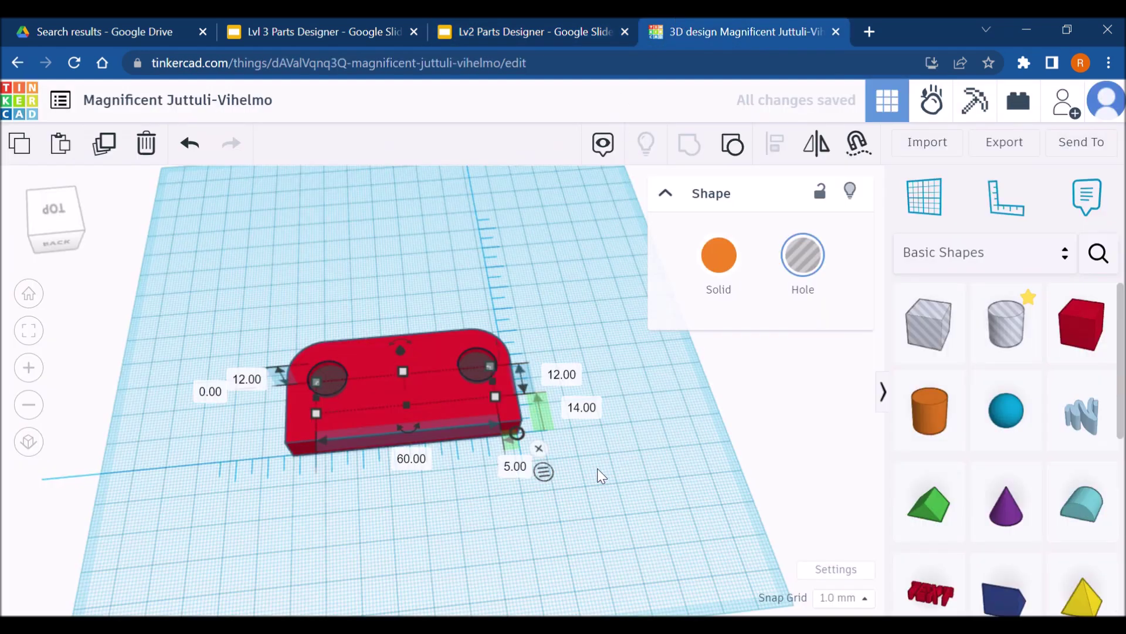
# Switch the ruler to midpoint measurement, check the drawing, and set the grouped holes' offset from the plate's straight back edge to 23 mm
pyautogui.click(547, 470)
pyautogui.moveTo(637, 423); pyautogui.dragTo(572, 423, button='right')
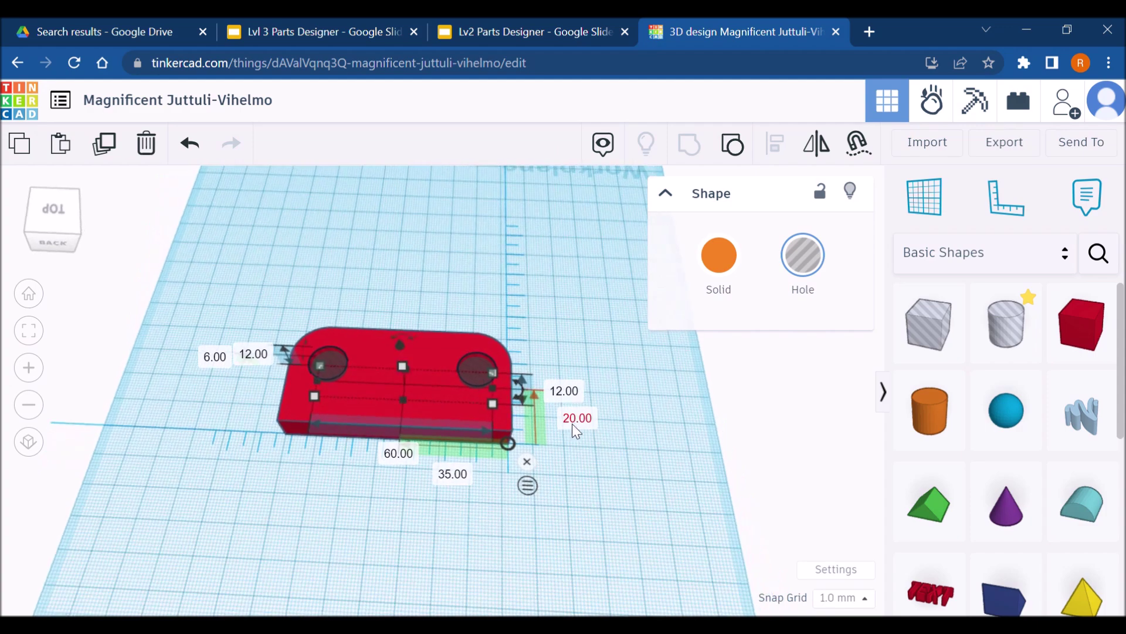
pyautogui.click(518, 29)
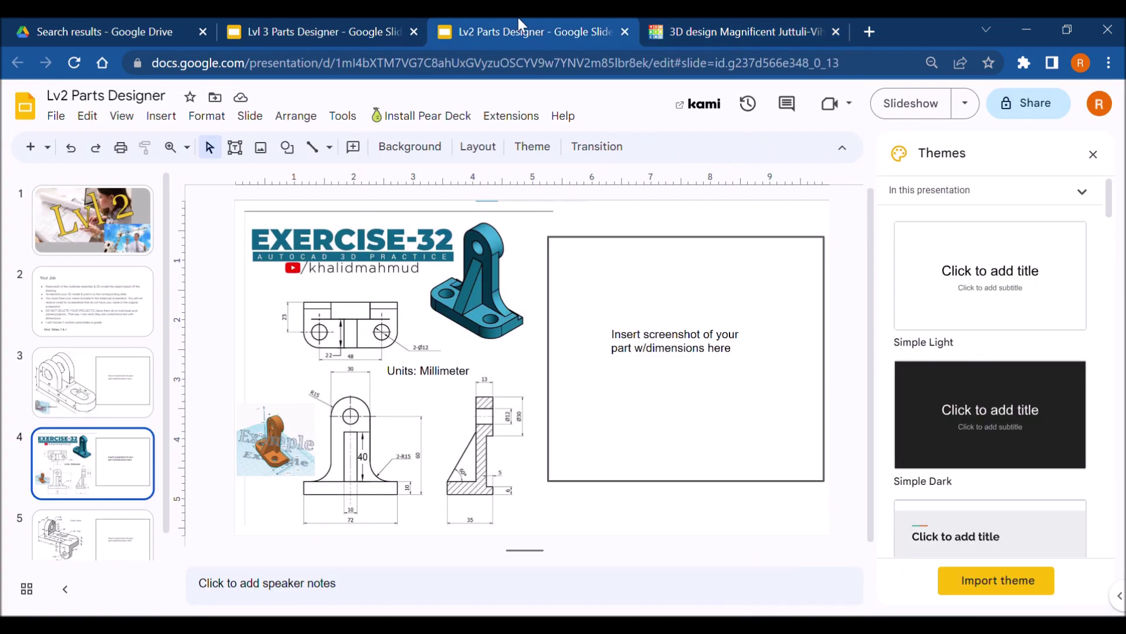
pyautogui.click(682, 24)
pyautogui.write('23')
pyautogui.press('Return')
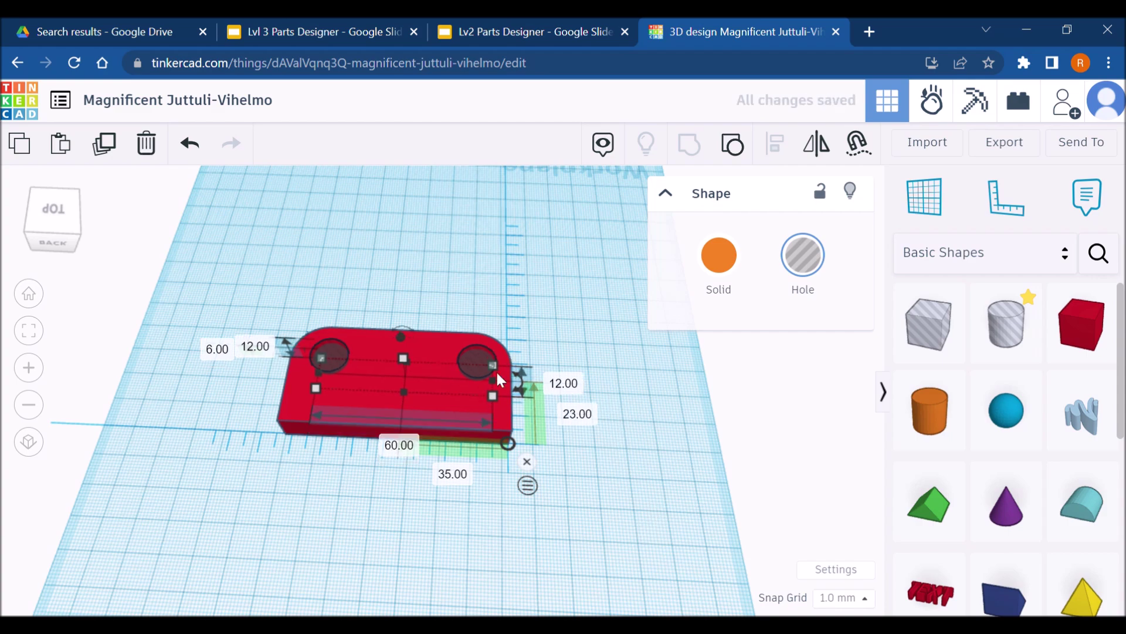
# Select the plate together with the grouped holes and align their centers along the plate's length
pyautogui.click(639, 358)
pyautogui.moveTo(600, 321); pyautogui.dragTo(615, 384, button='right')
pyautogui.moveTo(618, 352); pyautogui.dragTo(445, 415)
pyautogui.press('l')
pyautogui.click(401, 326)
pyautogui.click(629, 387)
# Group the plate with the holes to cut both openings through it, and dismiss the ruler
pyautogui.click(324, 384)
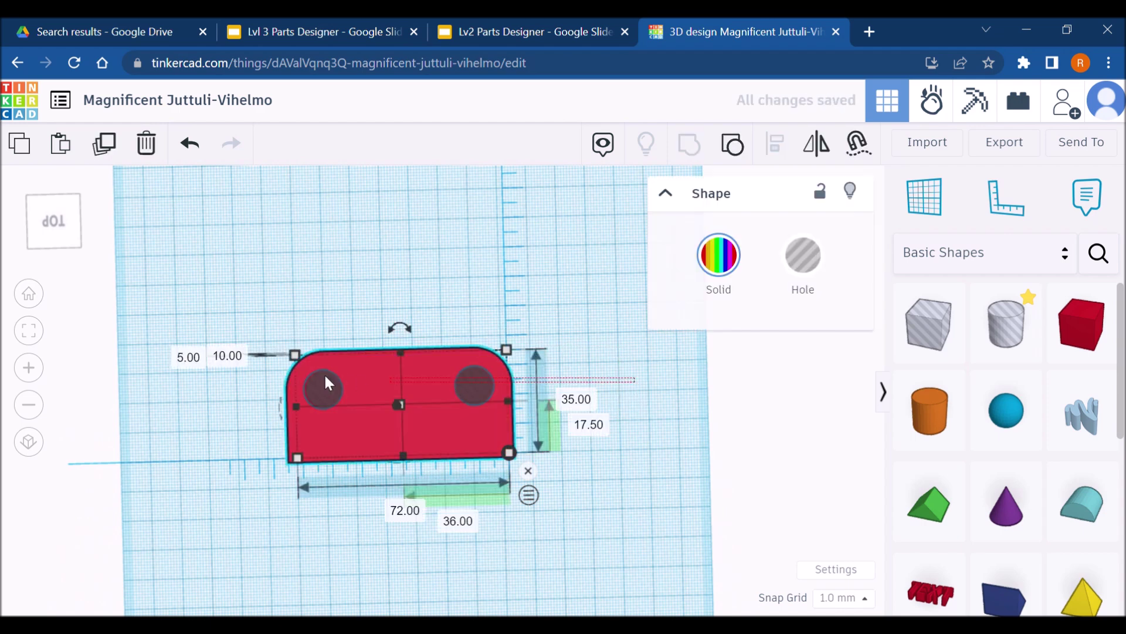
pyautogui.keyDown('shift'); pyautogui.click(351, 402); pyautogui.keyUp('shift')
pyautogui.hotkey('ctrl', 'g')
pyautogui.moveTo(638, 457); pyautogui.dragTo(616, 375, button='right')
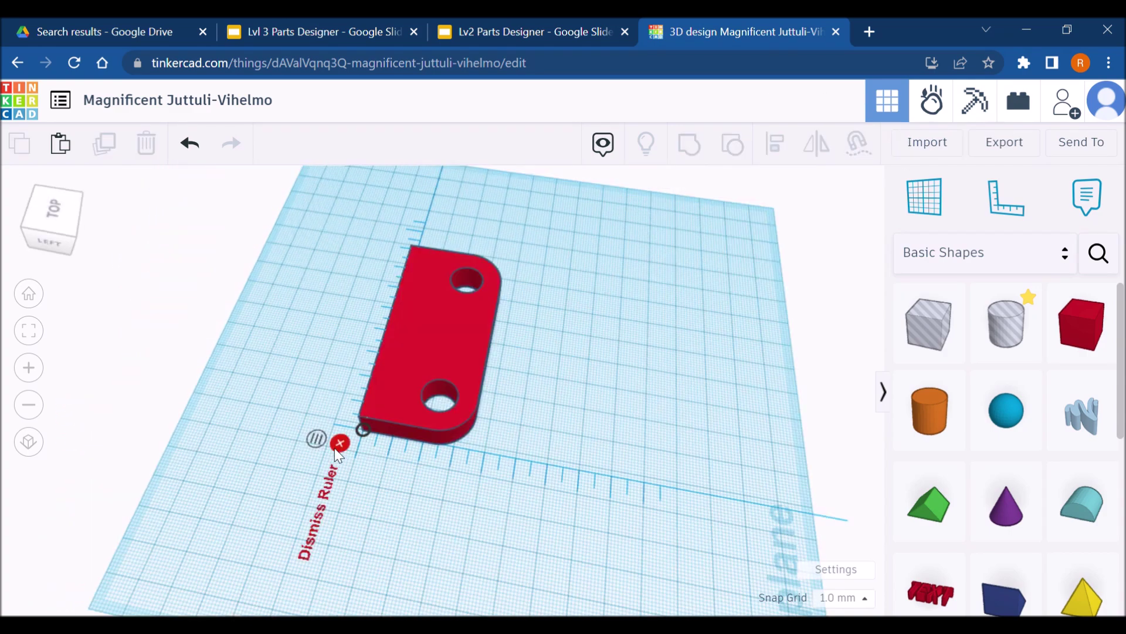
# Check the drawing's side view, place a hole box beside the plate's straight back edge, and set its width to 5 mm
pyautogui.click(566, 31)
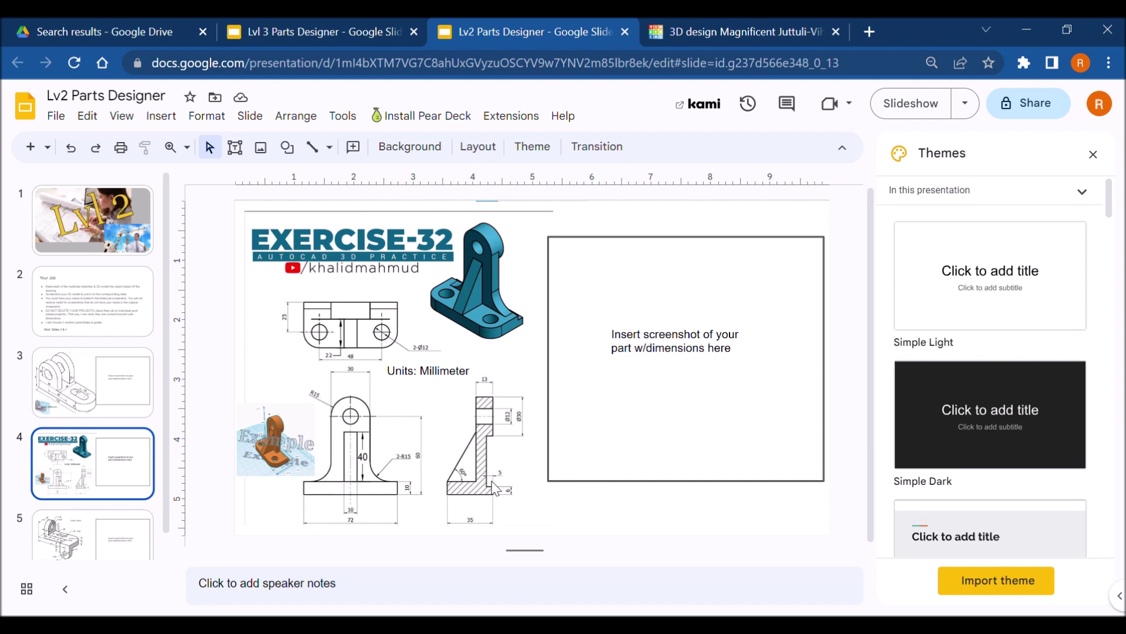
pyautogui.click(738, 17)
pyautogui.moveTo(944, 334); pyautogui.dragTo(337, 386)
pyautogui.moveTo(350, 380); pyautogui.dragTo(297, 367, button='right')
pyautogui.moveTo(281, 367); pyautogui.dragTo(310, 369)
pyautogui.click(300, 466)
pyautogui.write('5')
pyautogui.press('Return')
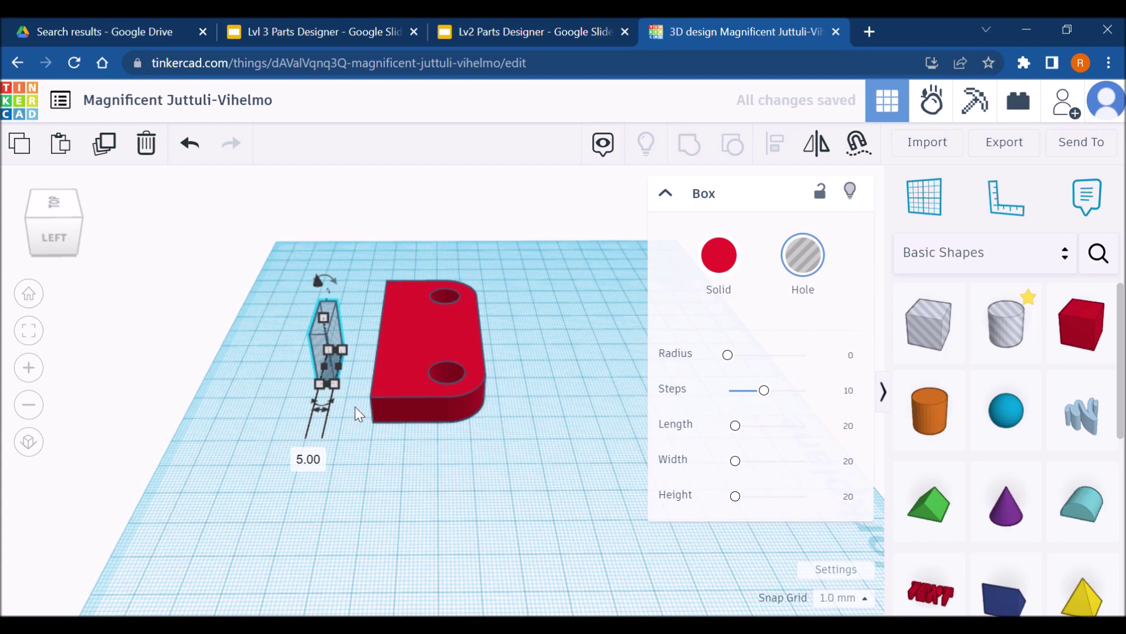
# Stretch the hole box beyond the plate's length and move it over the plate's straight back edge
pyautogui.moveTo(328, 386); pyautogui.dragTo(294, 592)
pyautogui.moveTo(284, 515); pyautogui.dragTo(405, 447)
pyautogui.moveTo(488, 470); pyautogui.dragTo(518, 405, button='right')
# Raise the hole box to 6 mm above the workplane and inspect its overlap with the plate's back edge
pyautogui.moveTo(402, 238); pyautogui.dragTo(397, 211)
pyautogui.click(528, 388)
pyautogui.write('6')
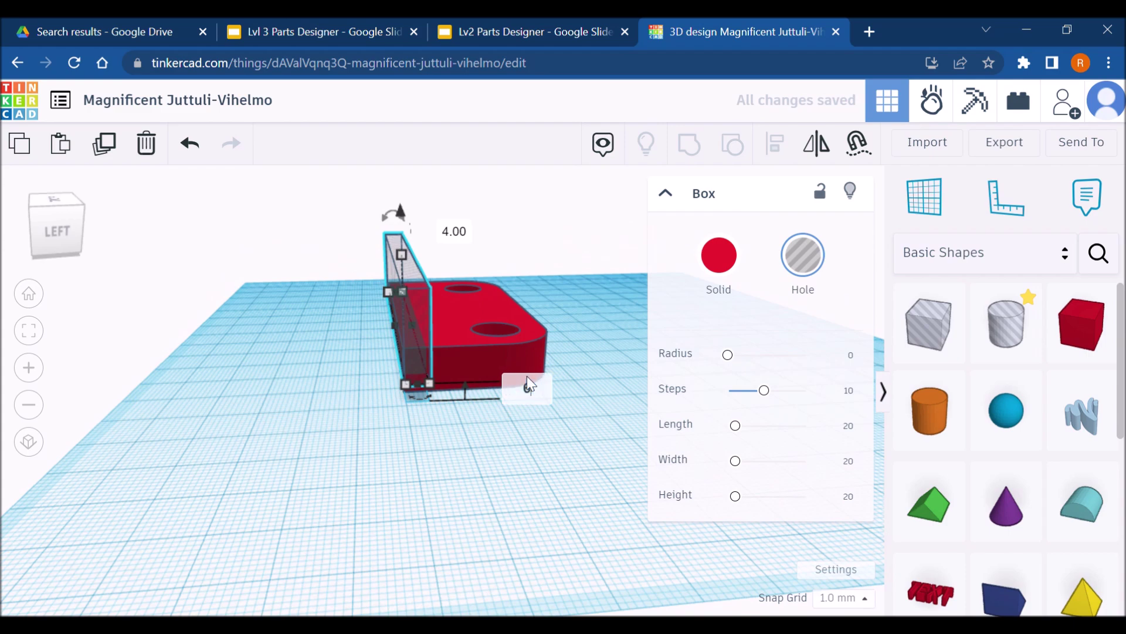
pyautogui.press('Return')
pyautogui.click(514, 444)
pyautogui.moveTo(511, 436); pyautogui.dragTo(439, 367, button='right')
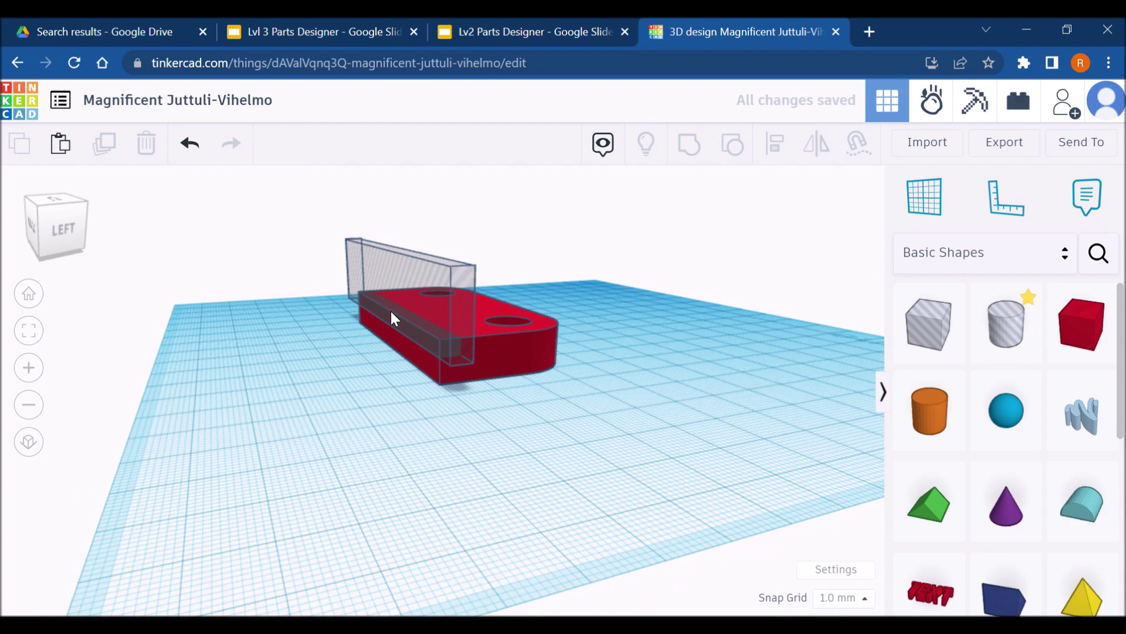
# Select the plate and the raised hole box and group them to cut the recess along the back edge
pyautogui.moveTo(521, 377); pyautogui.dragTo(320, 247)
pyautogui.moveTo(505, 404); pyautogui.dragTo(427, 434, button='right')
pyautogui.click(413, 418)
pyautogui.moveTo(463, 429); pyautogui.dragTo(343, 232)
pyautogui.click(526, 384)
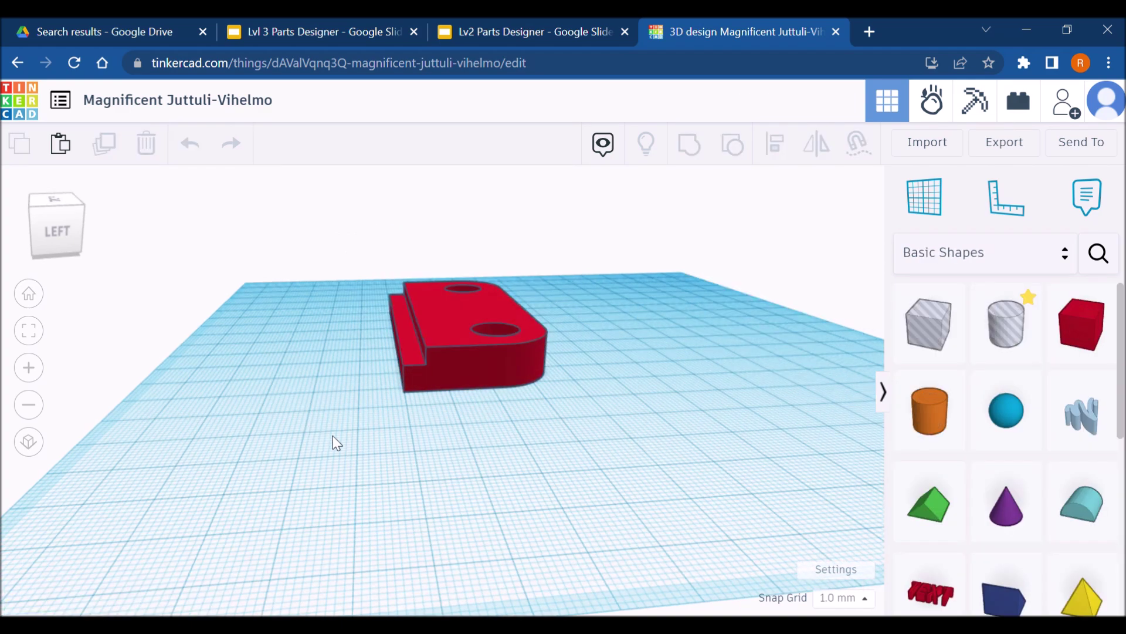
# Inspect the plate's back edge and compare it with the side view in the Exercise-32 drawing
pyautogui.moveTo(336, 443); pyautogui.dragTo(432, 397, button='right')
pyautogui.hotkey('ctrl', 'shift', 'Tab')
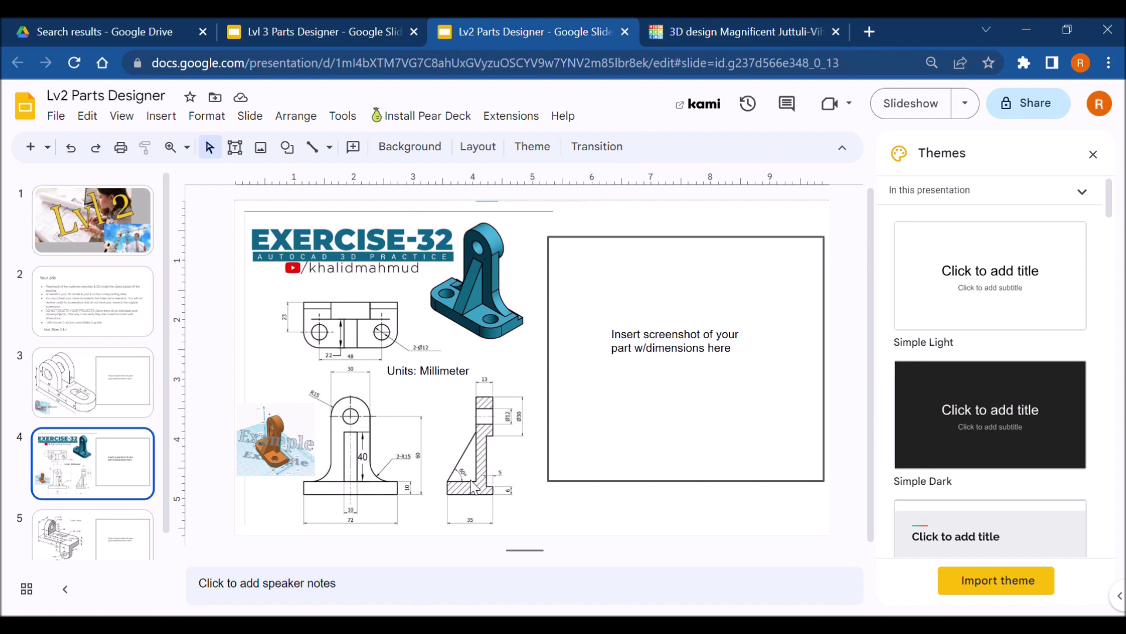